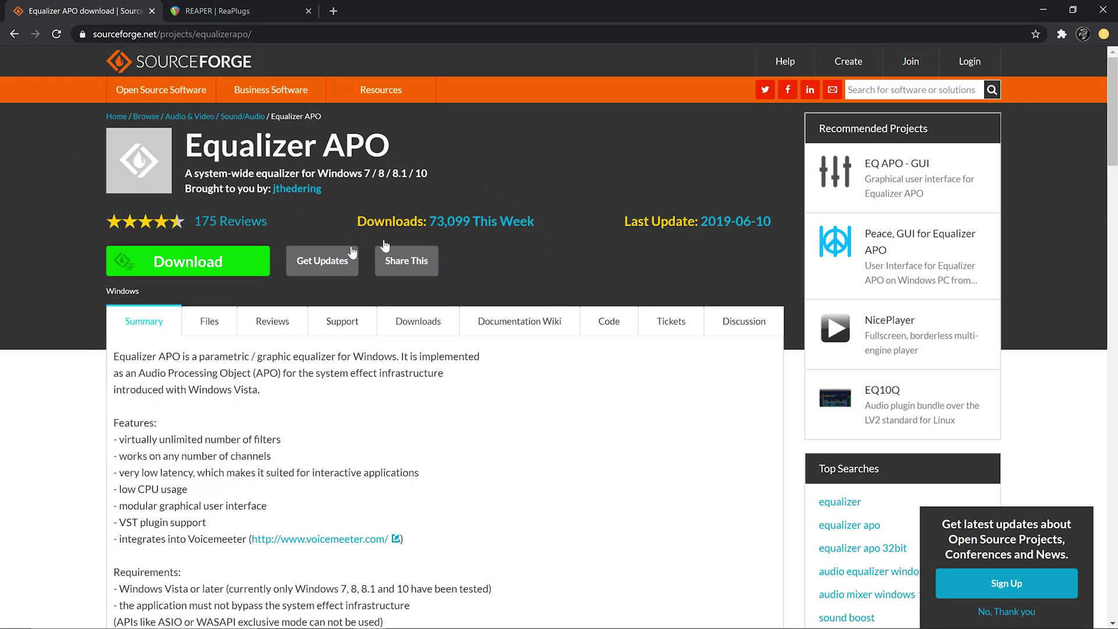
# - Select the Equalizer APO page address and scroll through the page
pyautogui.moveTo(276, 34); pyautogui.dragTo(99, 21)
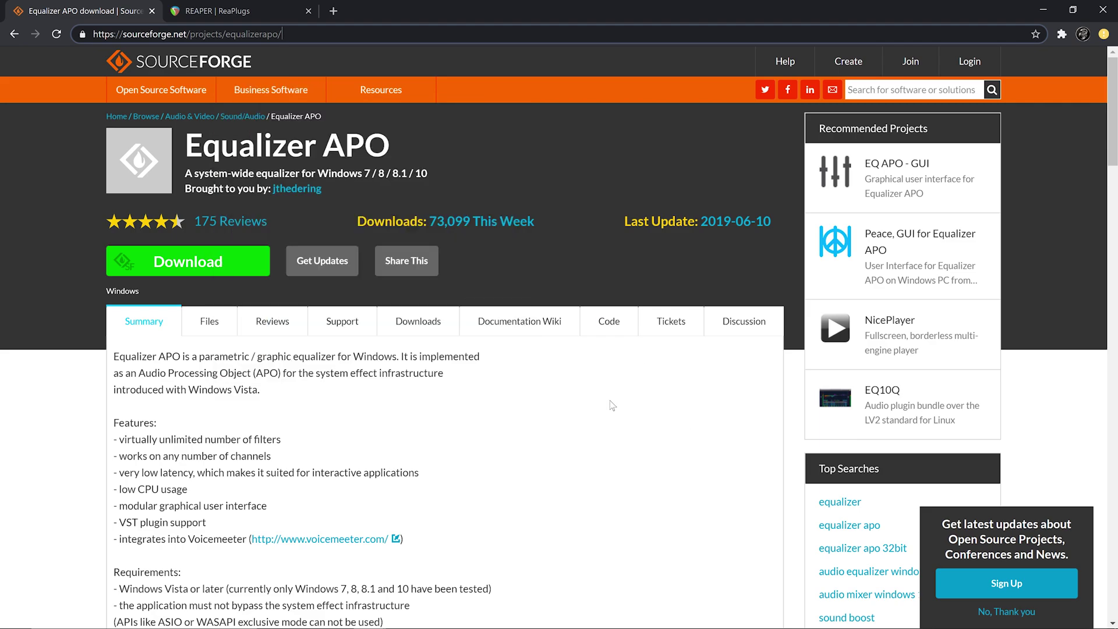
pyautogui.scroll(-1, 161, 345)
pyautogui.scroll(1, 161, 345)
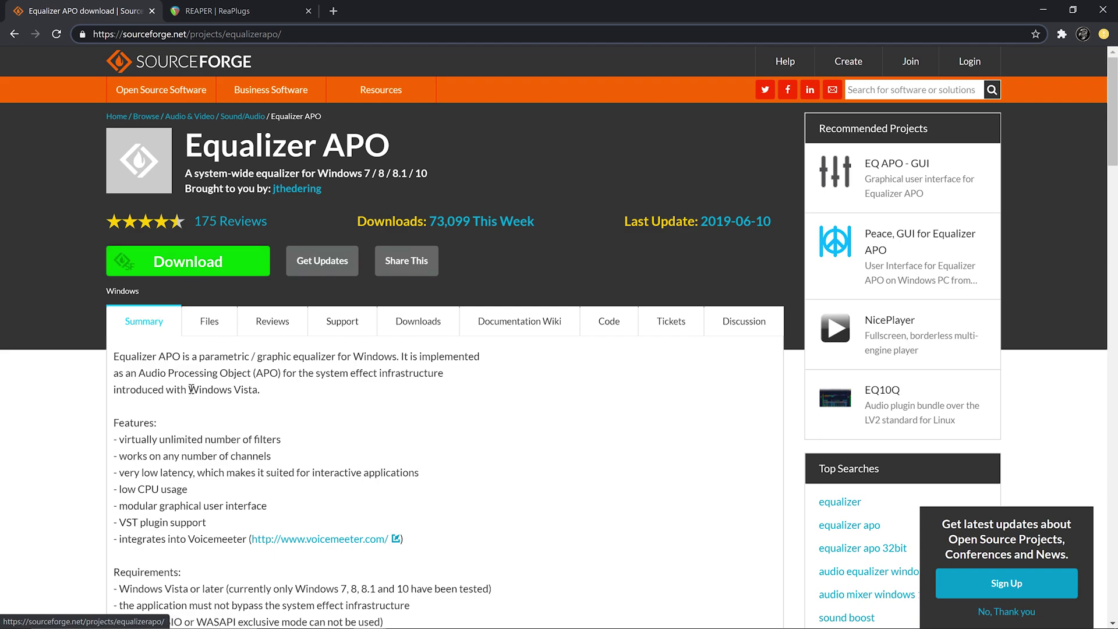
pyautogui.scroll(-1, 261, 392)
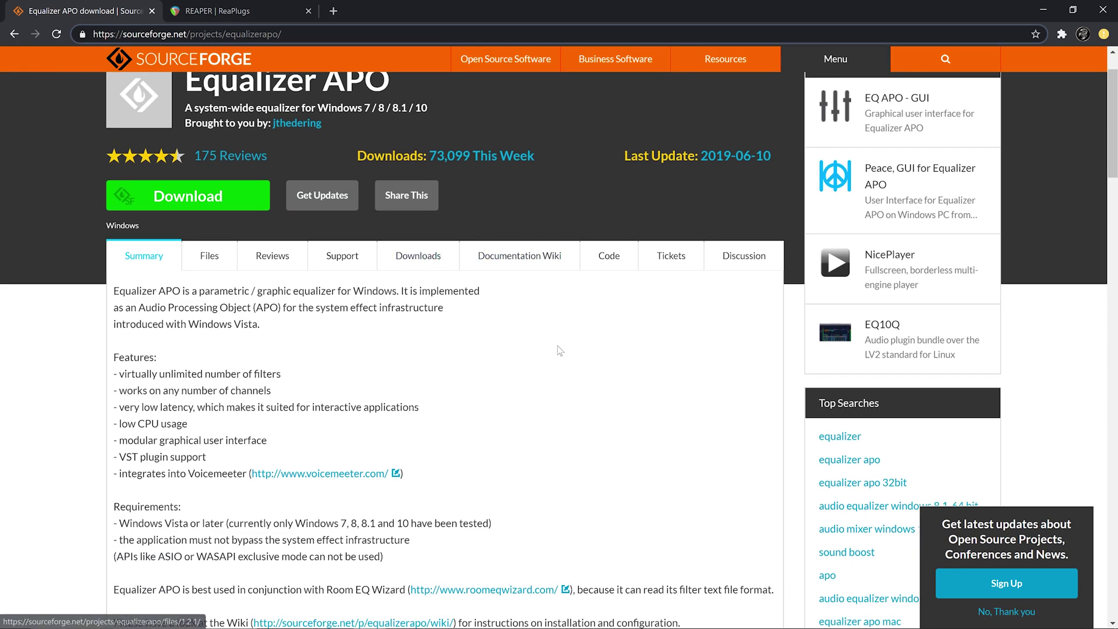
# - Switch to the ReaPlugs page and highlight the Download ReaPlugs heading and the 64-bit link
pyautogui.click(243, 8)
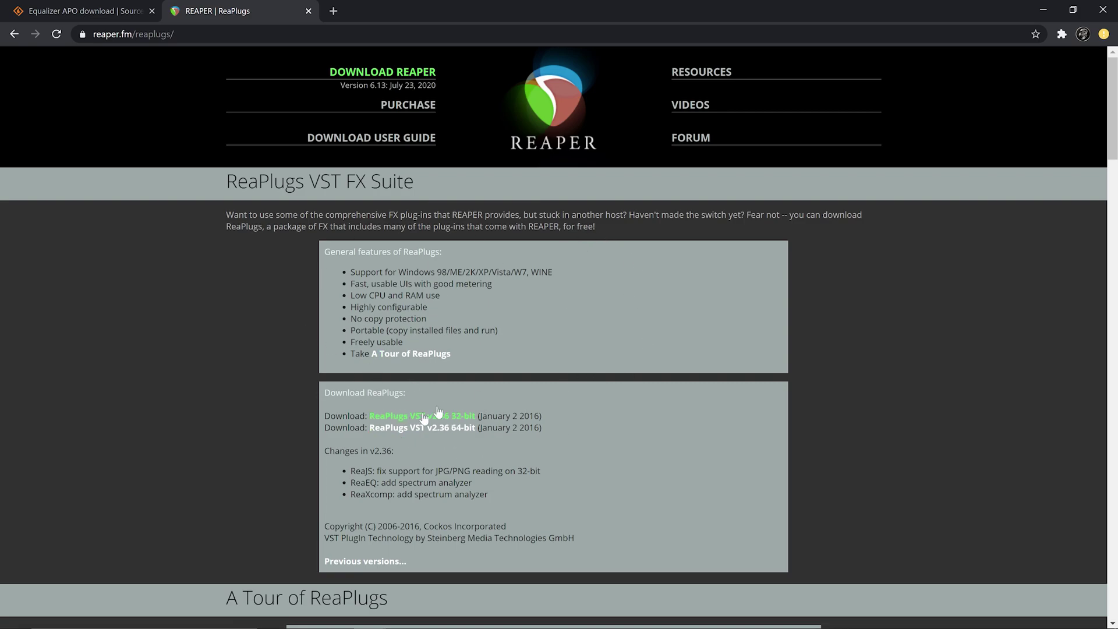
pyautogui.moveTo(323, 393); pyautogui.dragTo(428, 397)
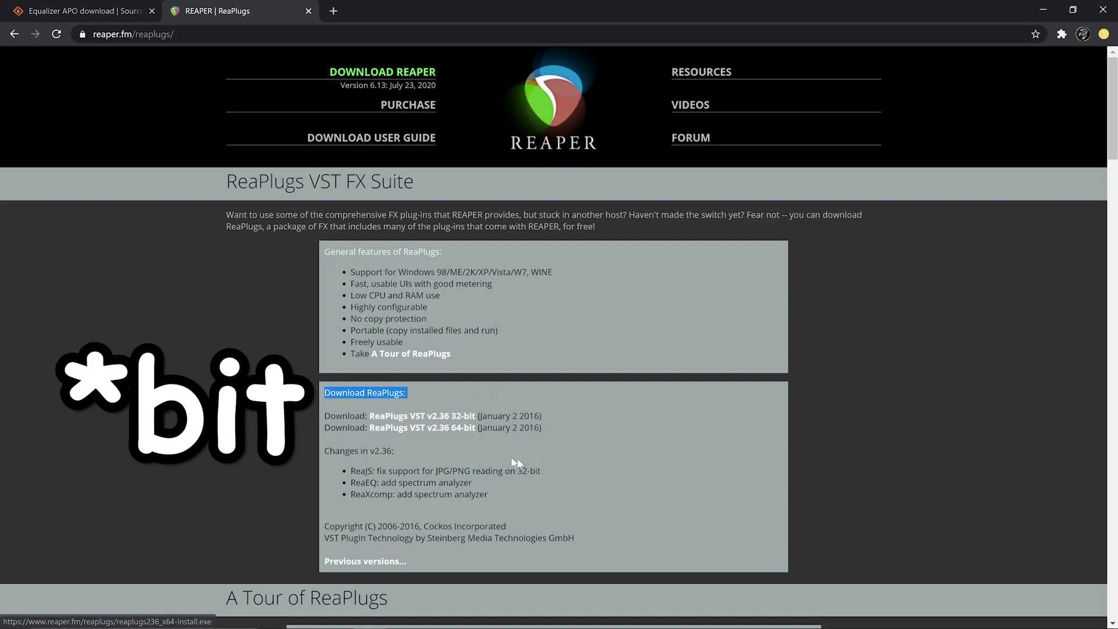
pyautogui.moveTo(355, 428); pyautogui.dragTo(487, 428)
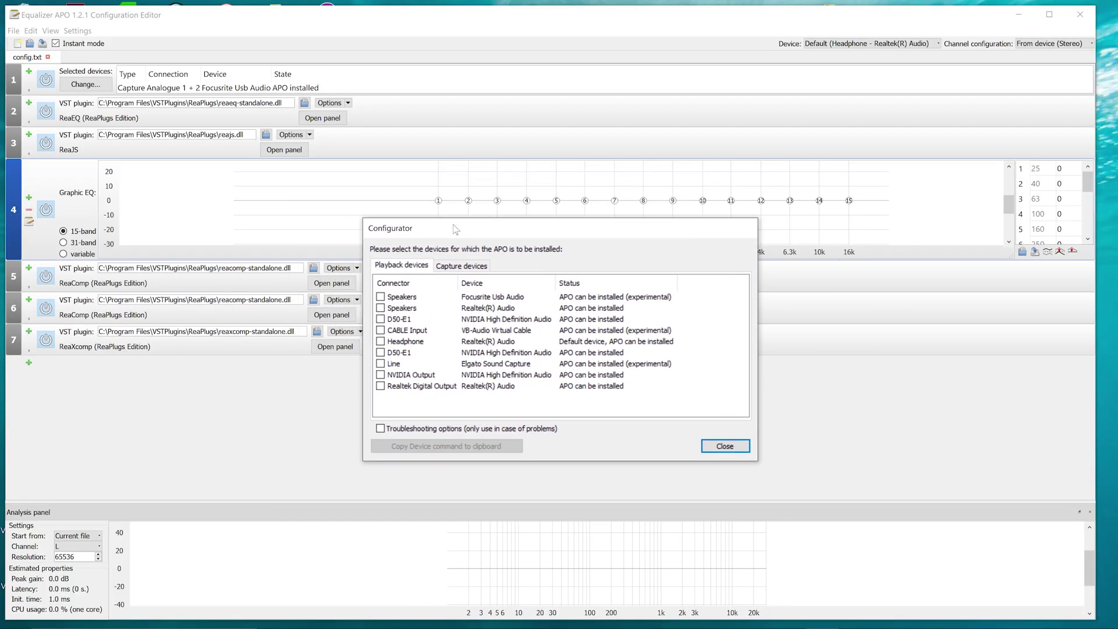
# - Show capture devices, confirming APO is installed on Analogue 1 + 2 Focusrite Usb Audio
pyautogui.click(468, 267)
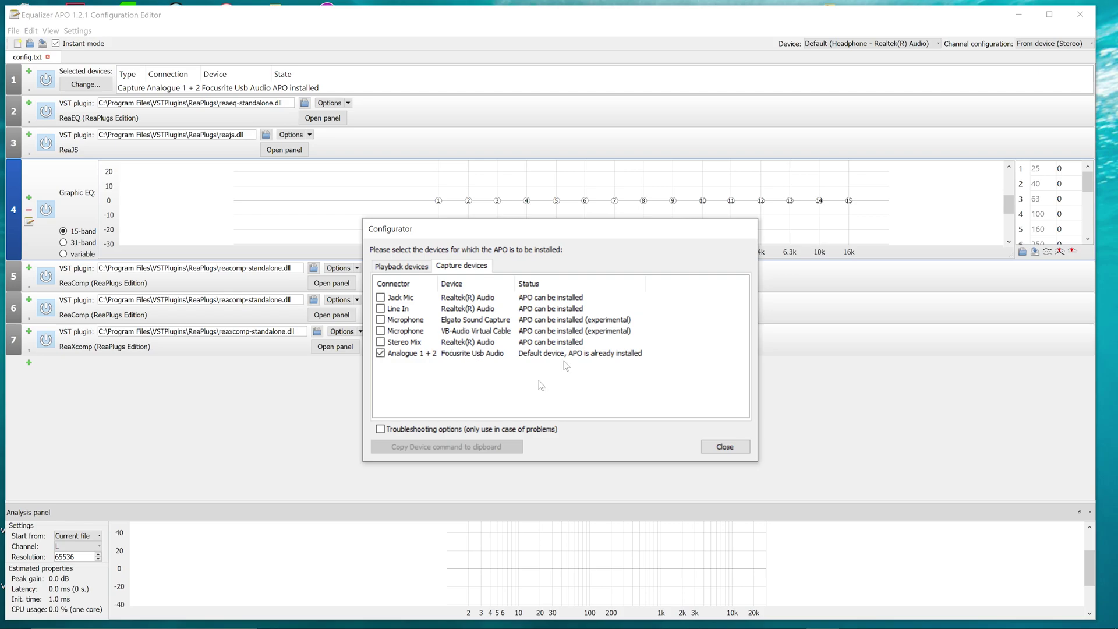
pyautogui.moveTo(499, 232); pyautogui.dragTo(477, 243)
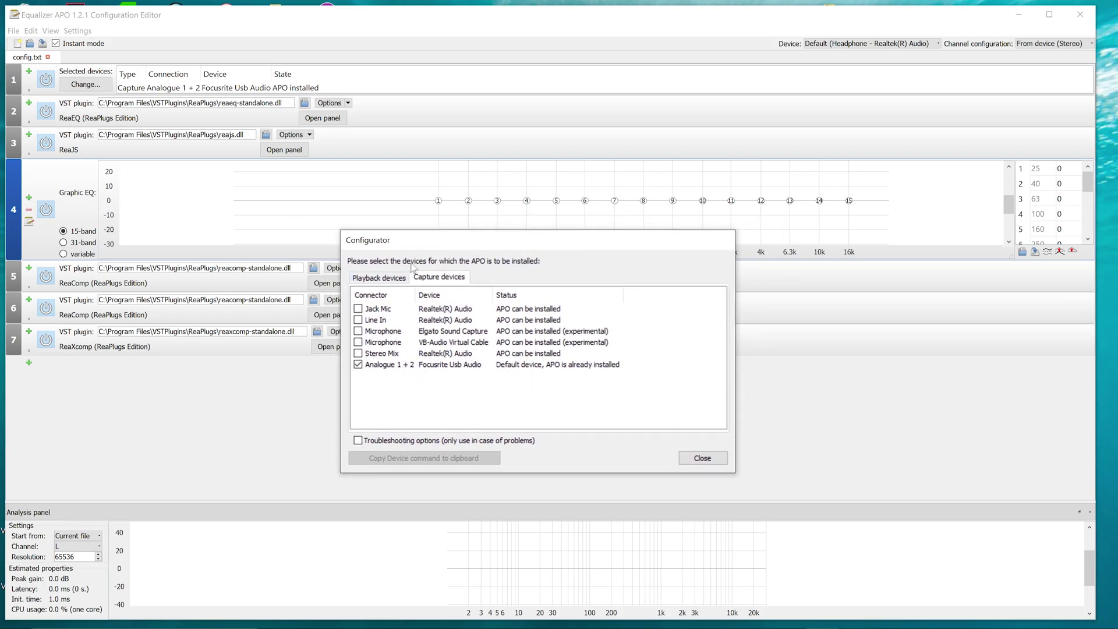
pyautogui.moveTo(406, 244)
pyautogui.mouseDown()
pyautogui.moveTo(360, 254)
pyautogui.moveTo(409, 263)
pyautogui.mouseUp()
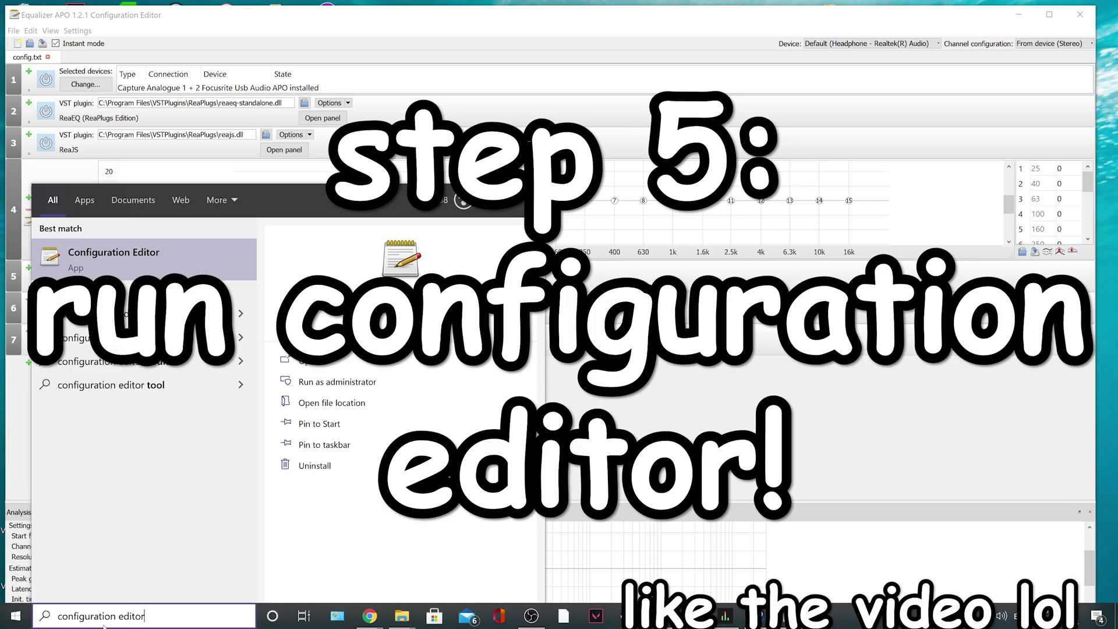
# - Launch Configuration Editor and decline the 'APO not installed' fix prompt with No
pyautogui.click(80, 258)
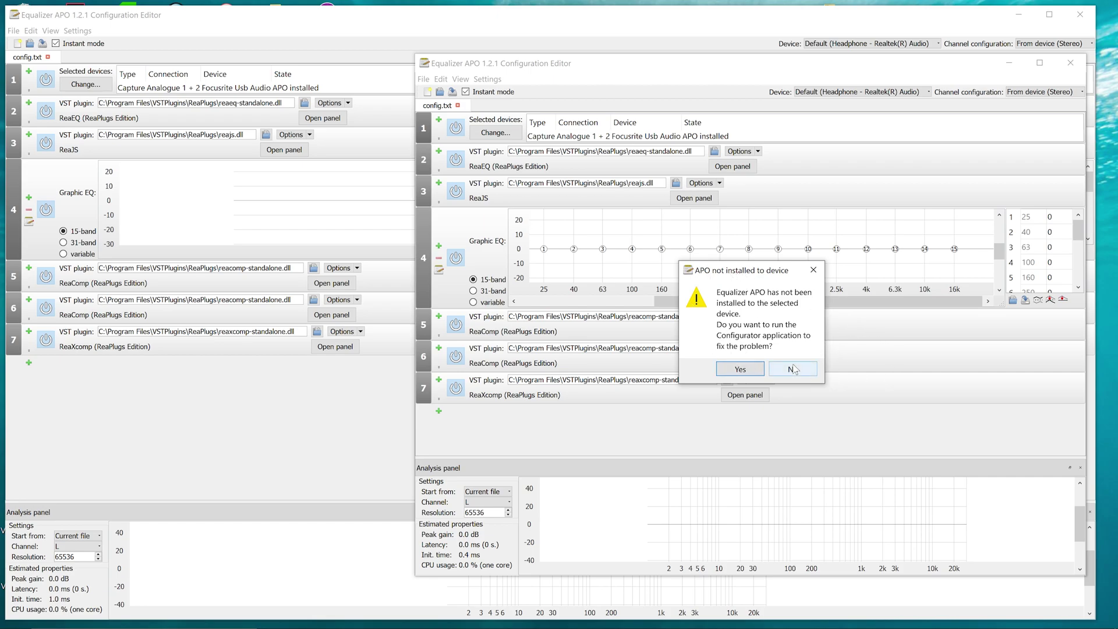
pyautogui.click(792, 368)
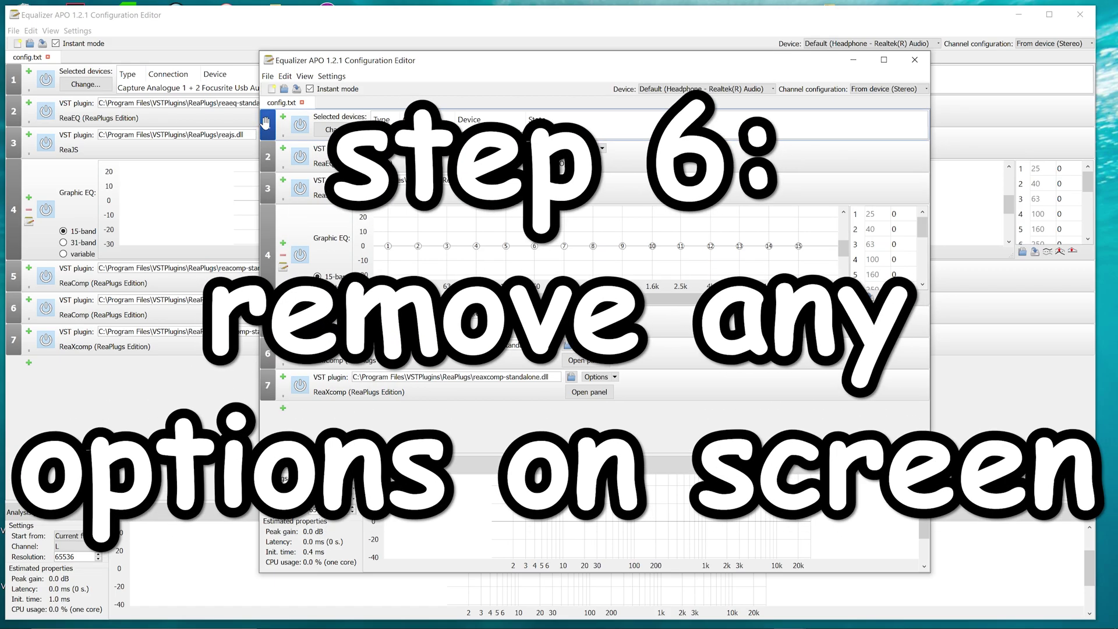
pyautogui.click(266, 123)
pyautogui.click(284, 76)
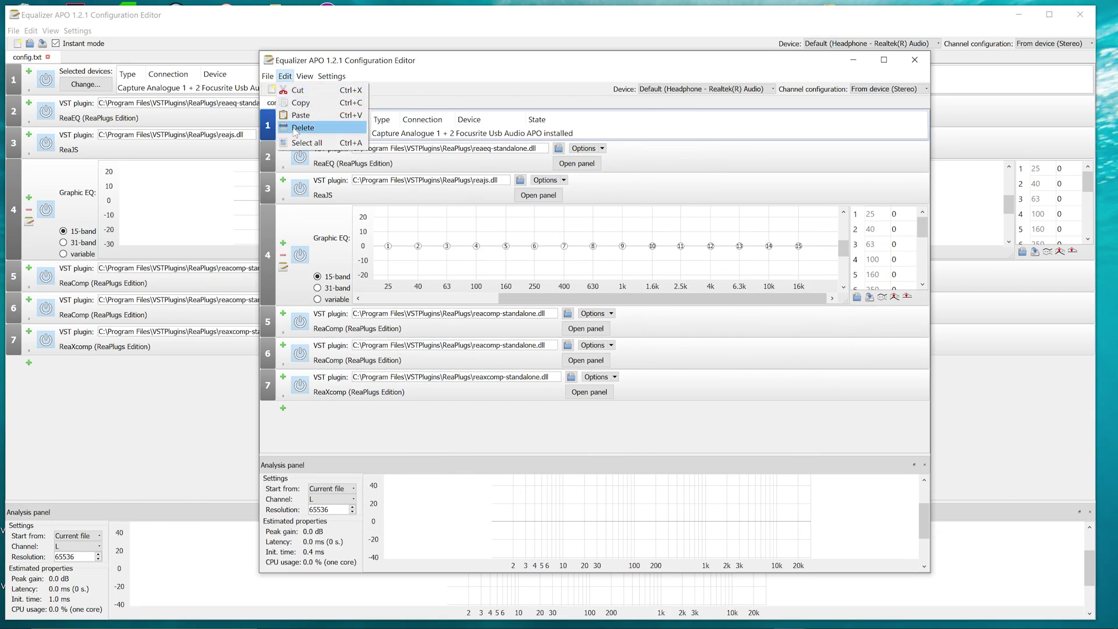
pyautogui.click(484, 446)
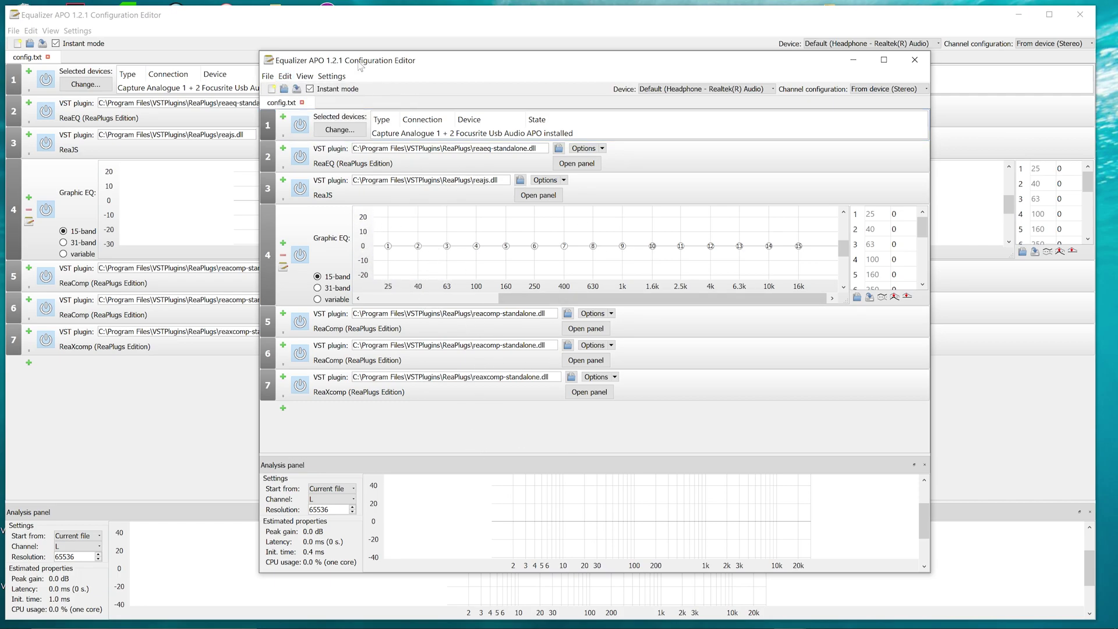
pyautogui.moveTo(360, 66); pyautogui.dragTo(294, 63)
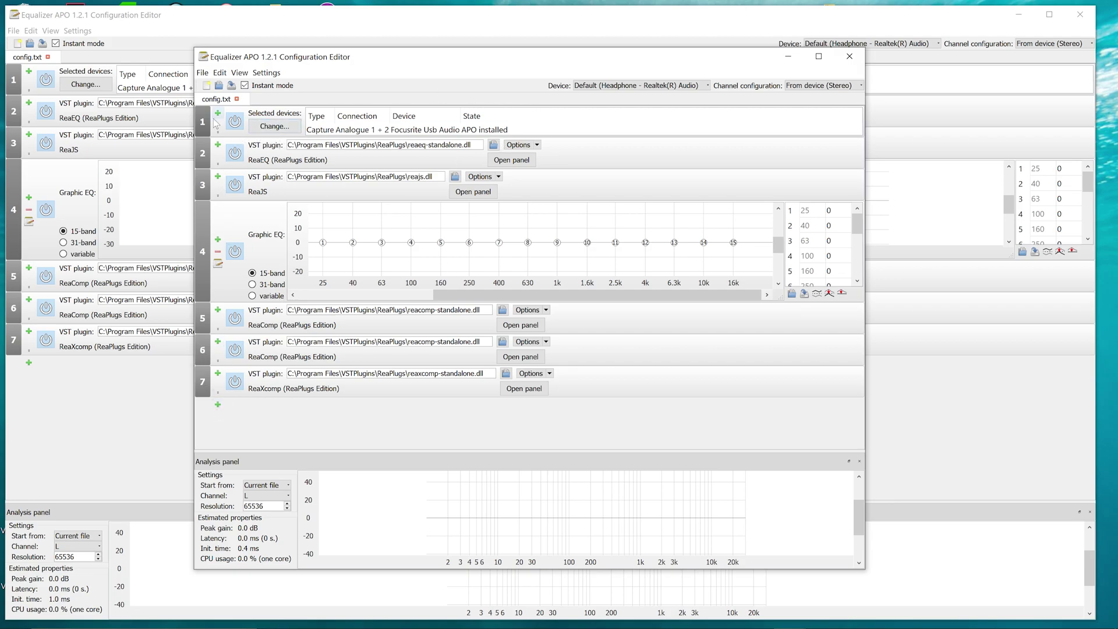
pyautogui.click(217, 405)
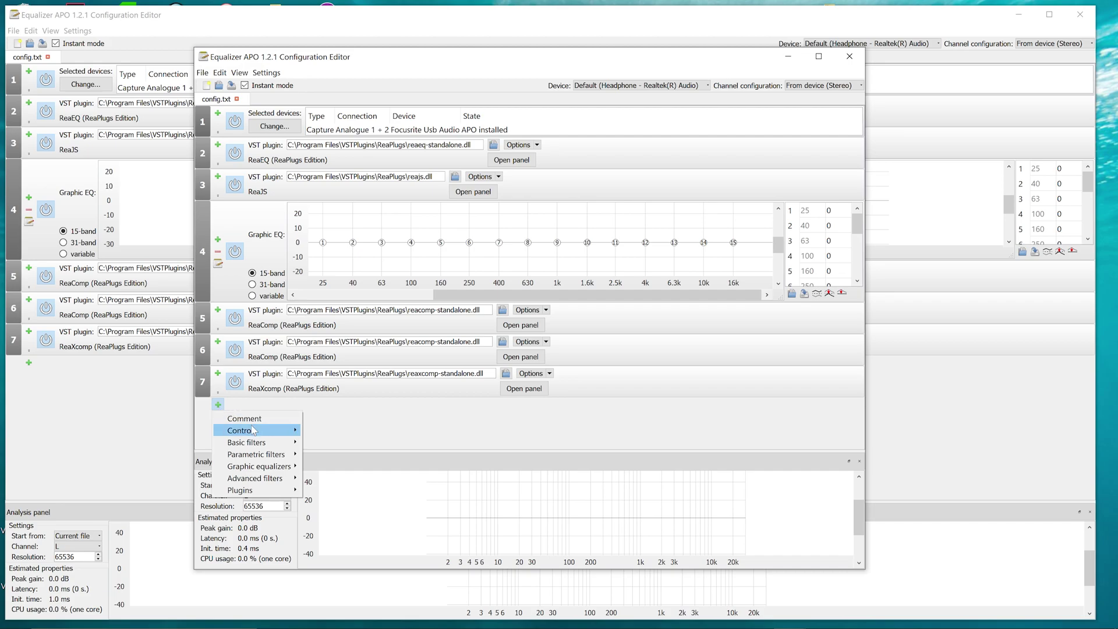
pyautogui.moveTo(252, 430)
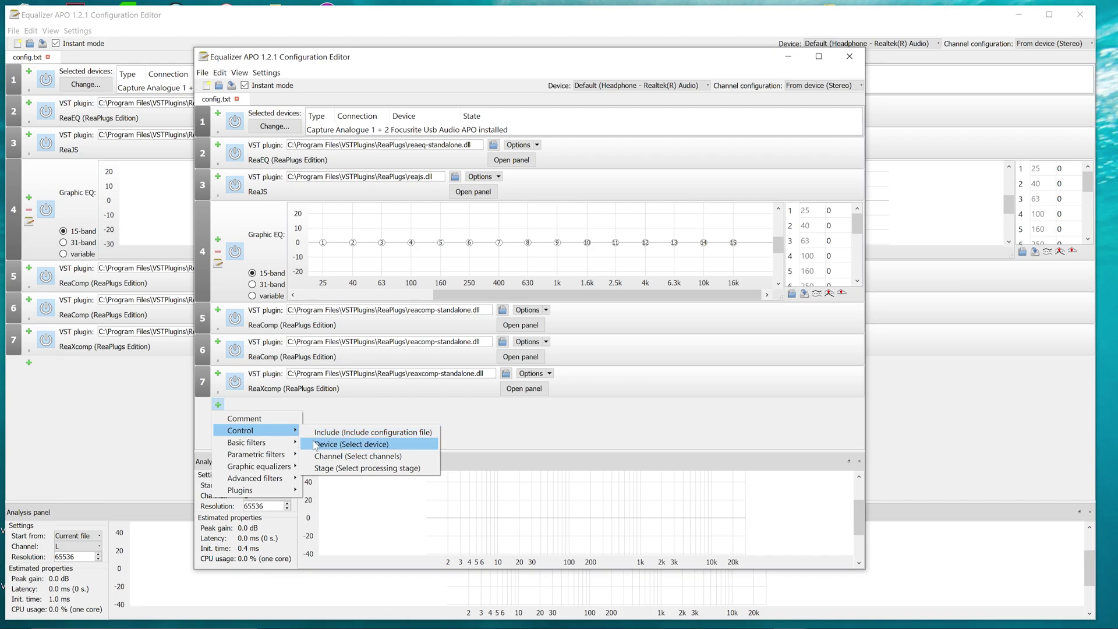
pyautogui.press('Escape')
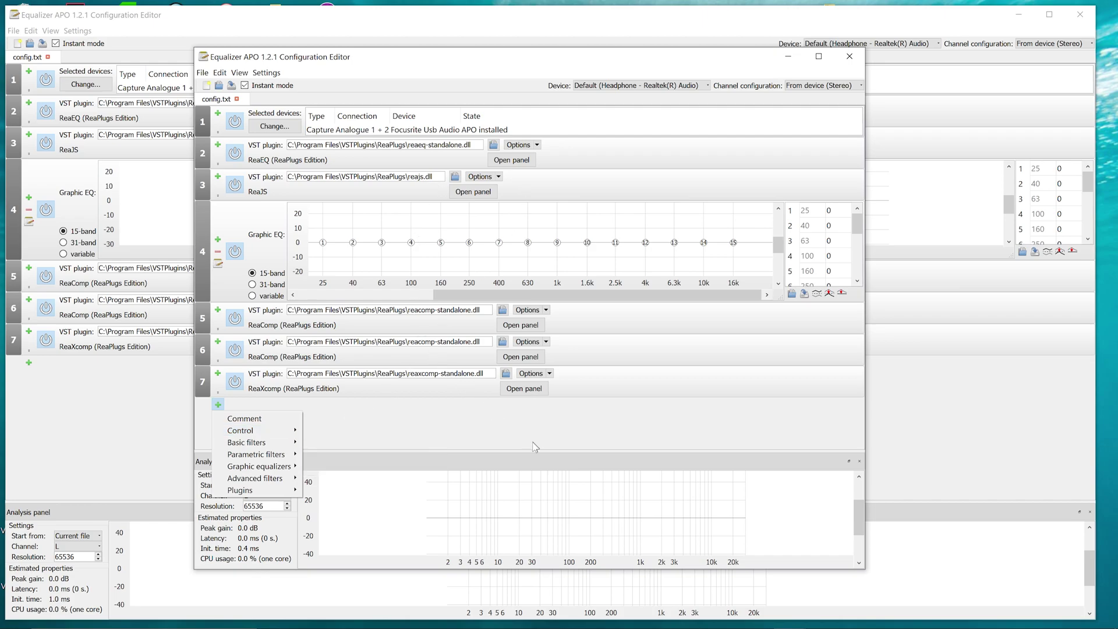
pyautogui.press('Escape')
pyautogui.click(274, 122)
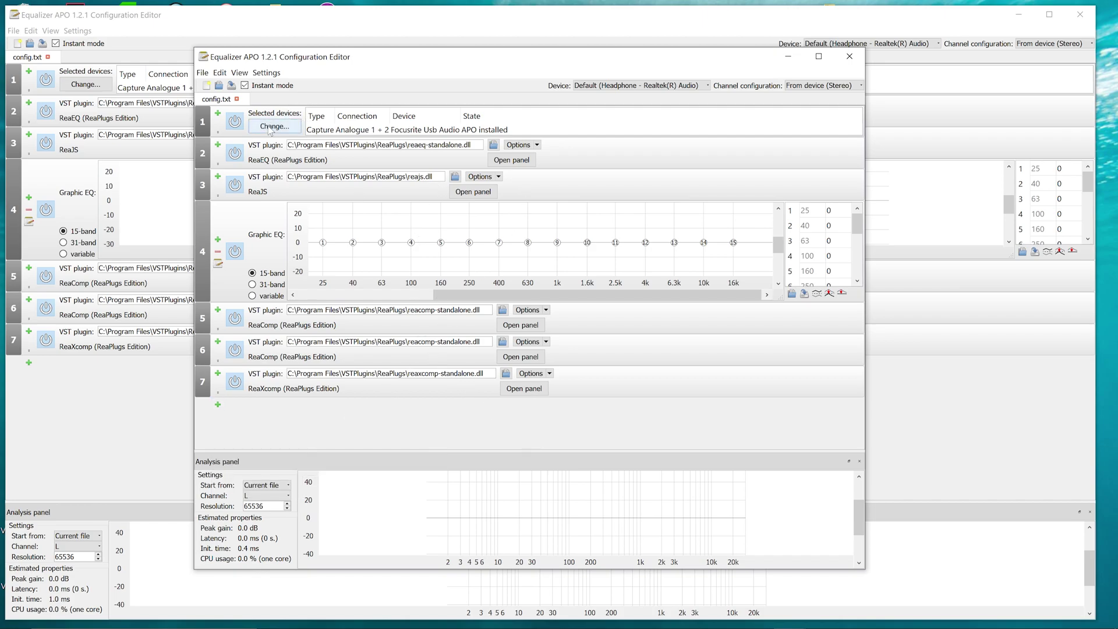
pyautogui.moveTo(430, 204); pyautogui.dragTo(418, 207)
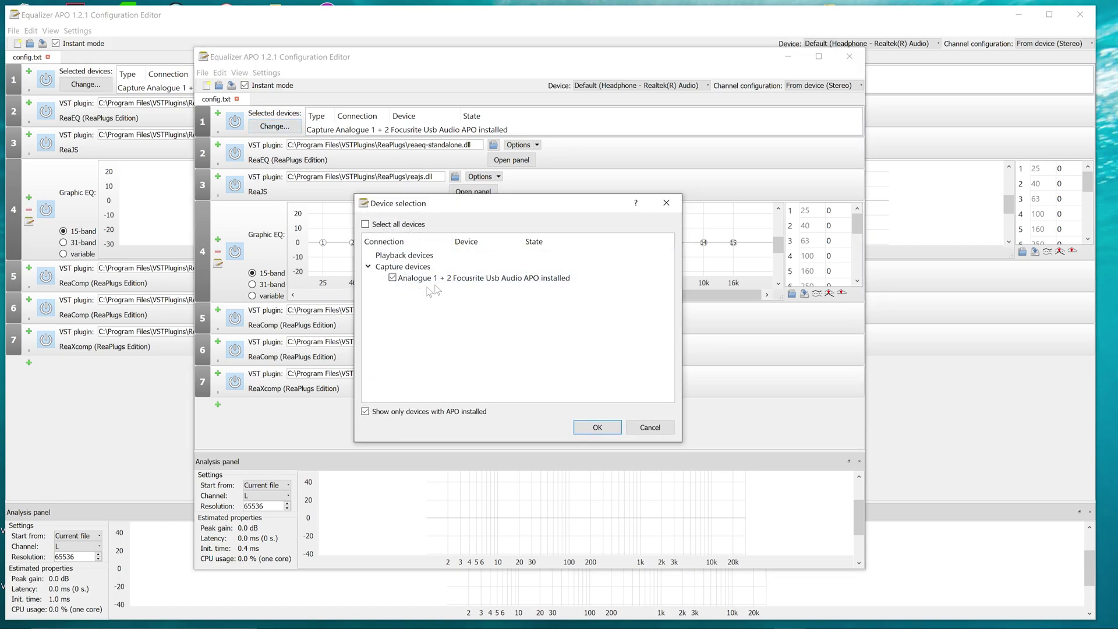
pyautogui.click(365, 225)
pyautogui.click(365, 225)
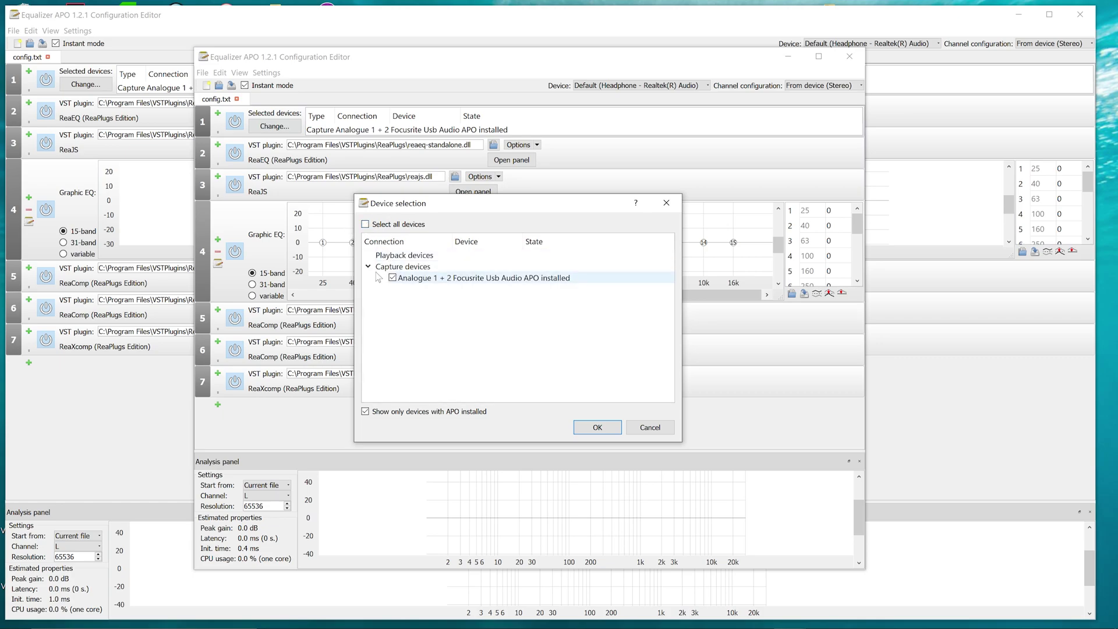
pyautogui.click(576, 426)
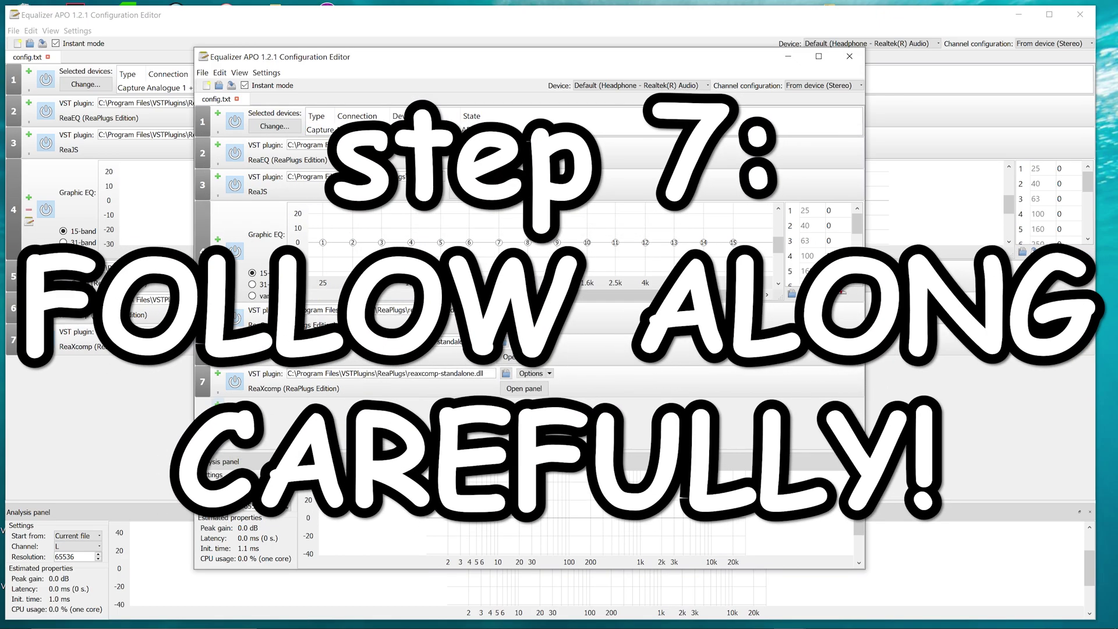
pyautogui.click(217, 404)
pyautogui.moveTo(268, 490)
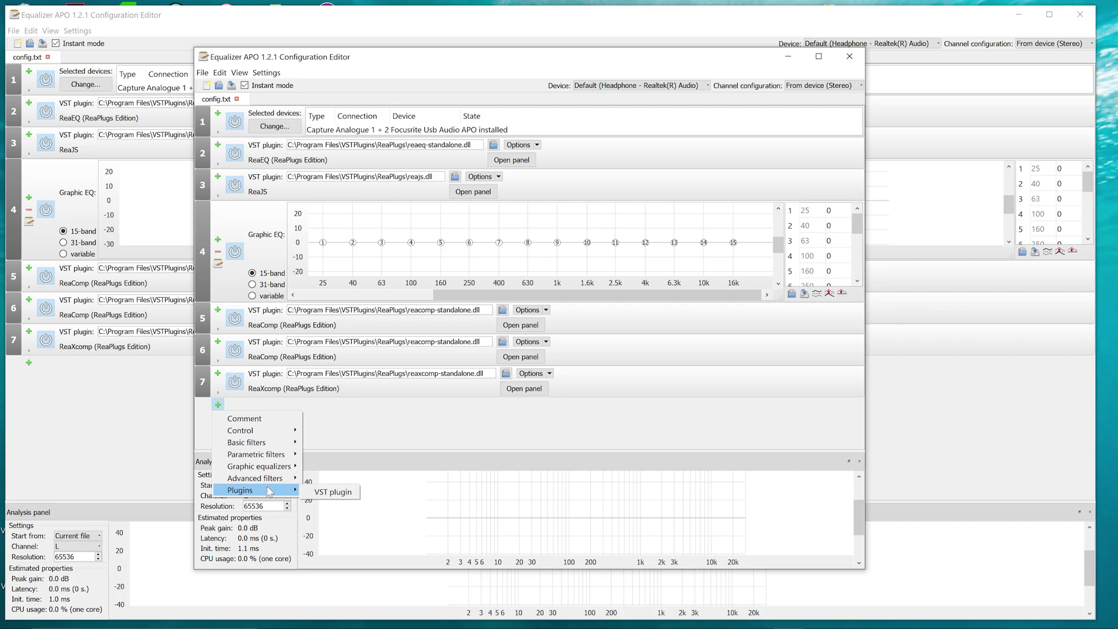
pyautogui.click(329, 492)
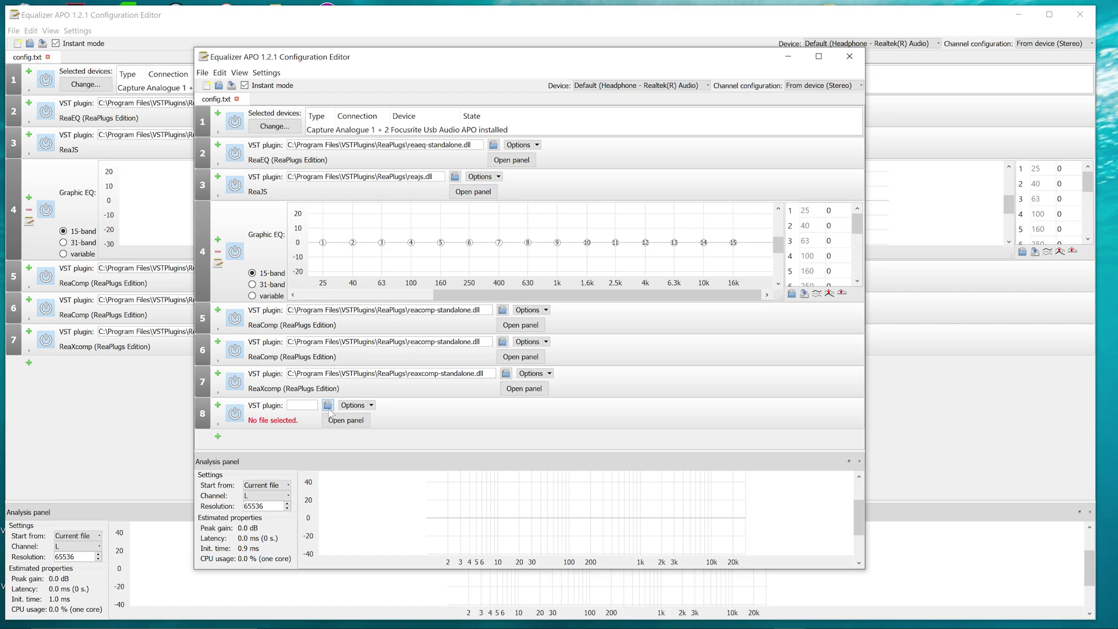
pyautogui.click(328, 408)
pyautogui.moveTo(349, 79); pyautogui.dragTo(372, 94)
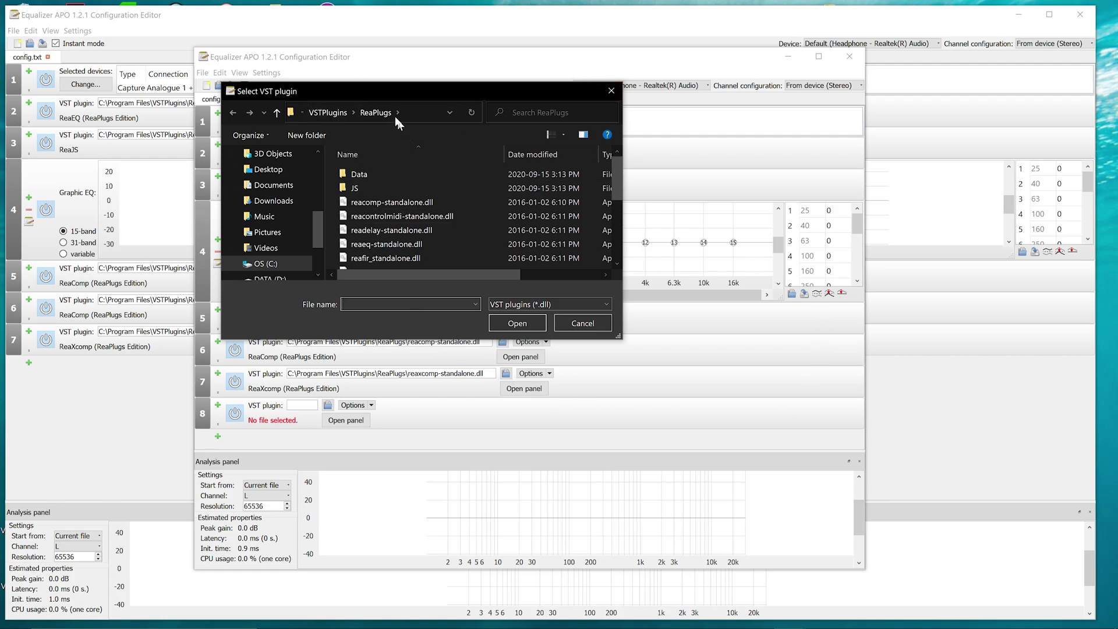
pyautogui.scroll(-1, 614, 178)
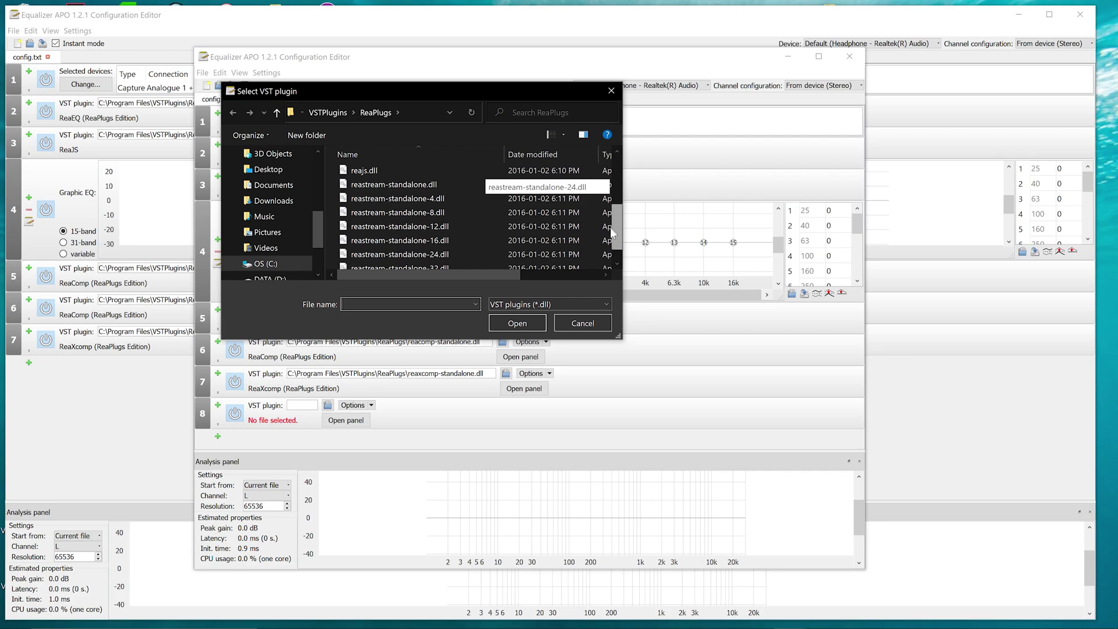
pyautogui.scroll(1, 613, 178)
pyautogui.moveTo(443, 92); pyautogui.dragTo(564, 243)
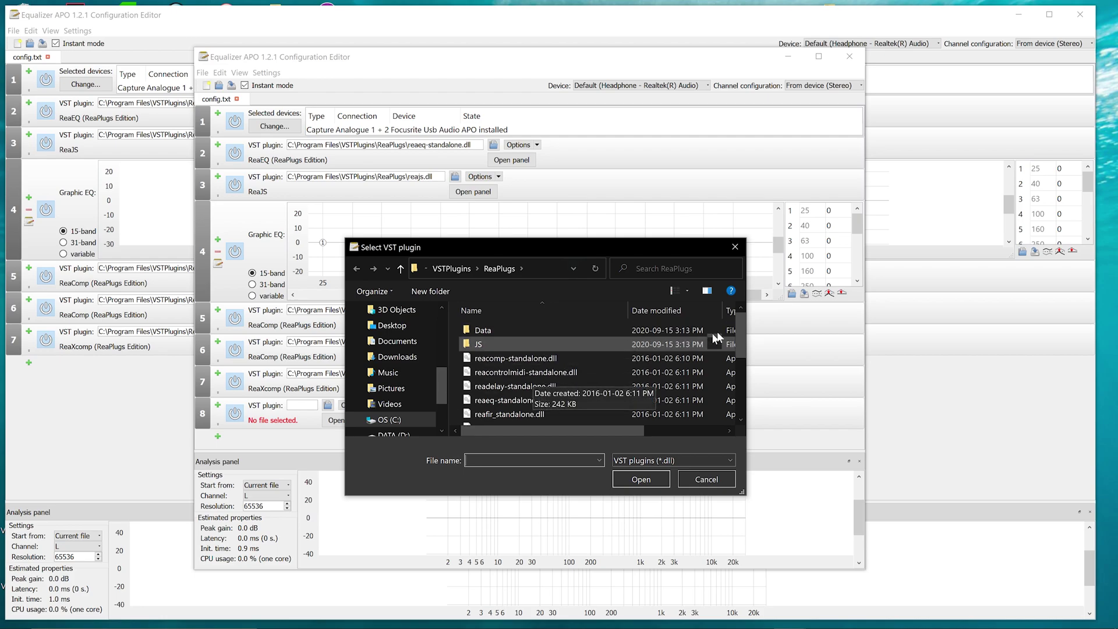
pyautogui.scroll(-1, 745, 347)
pyautogui.click(527, 369)
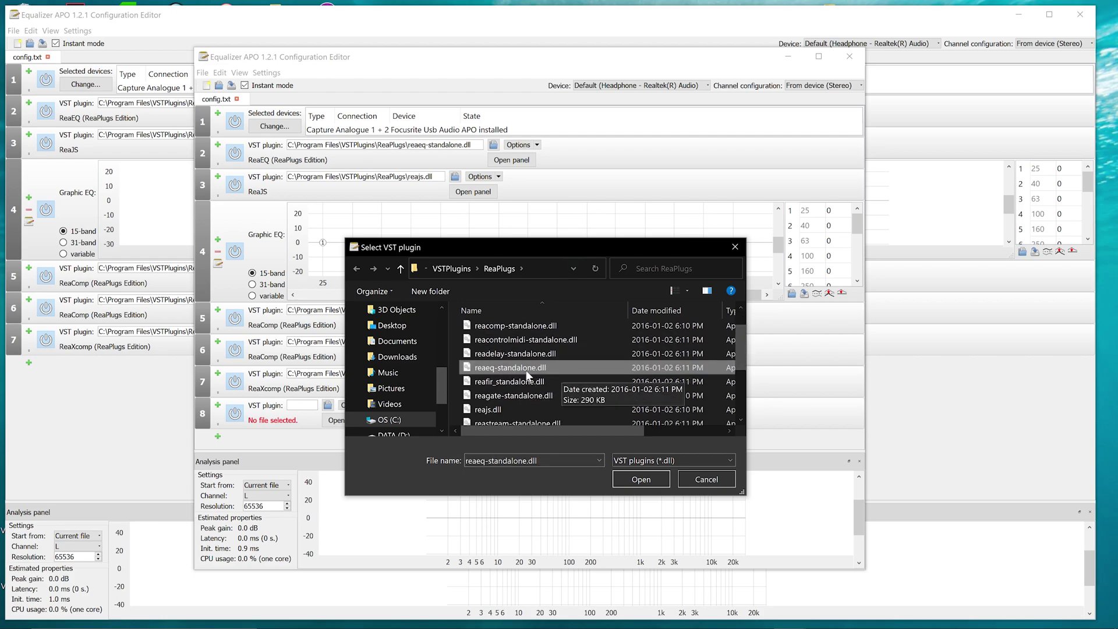
pyautogui.click(691, 474)
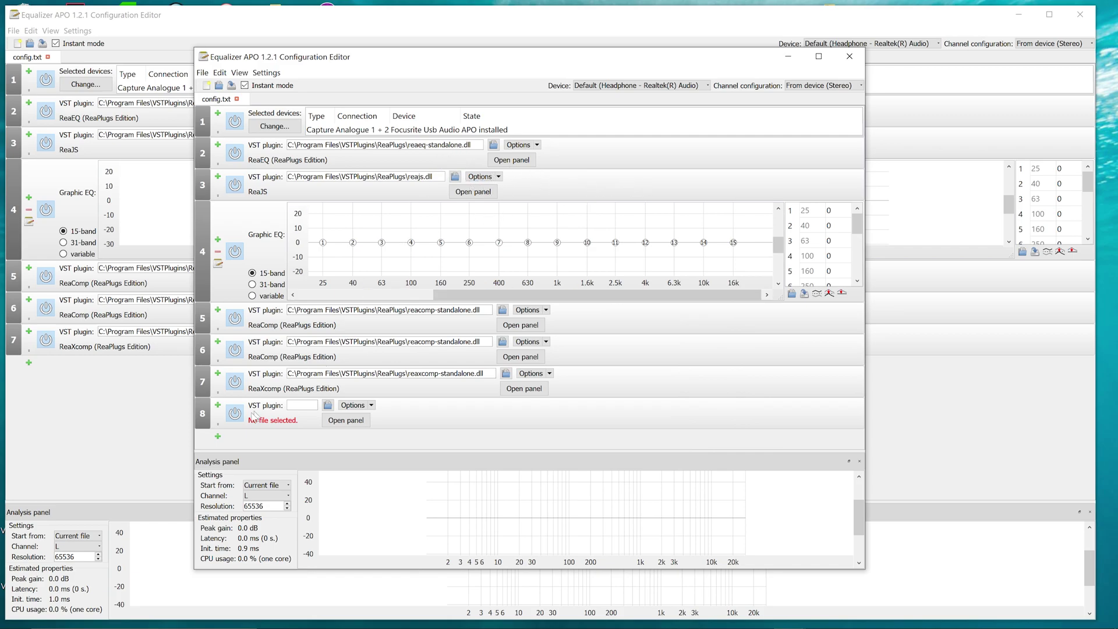
pyautogui.click(215, 422)
pyautogui.click(220, 72)
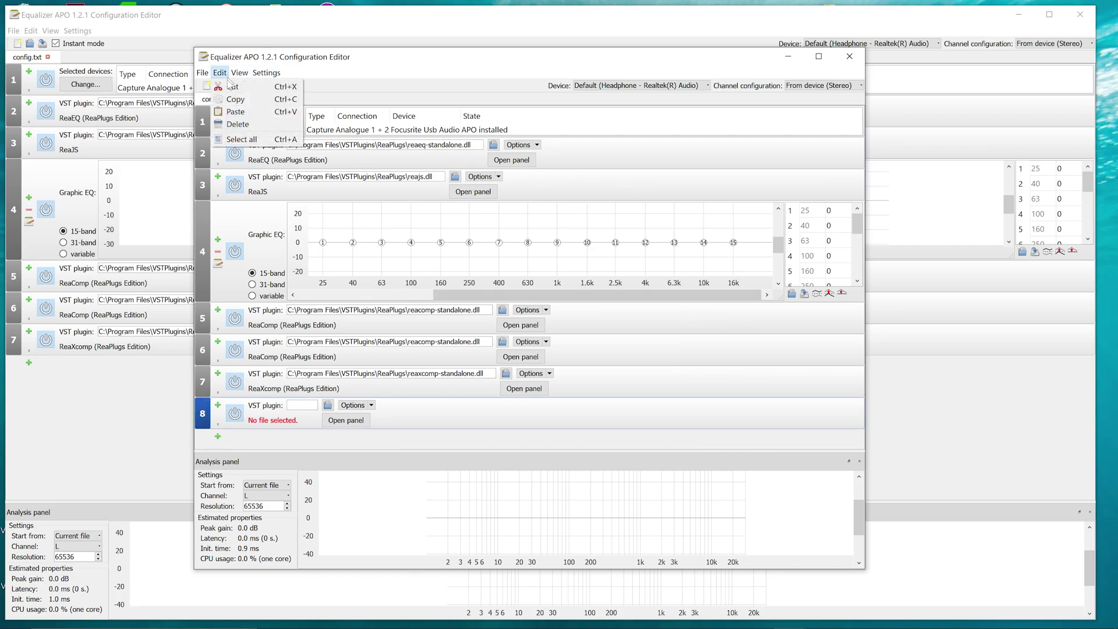
pyautogui.click(237, 124)
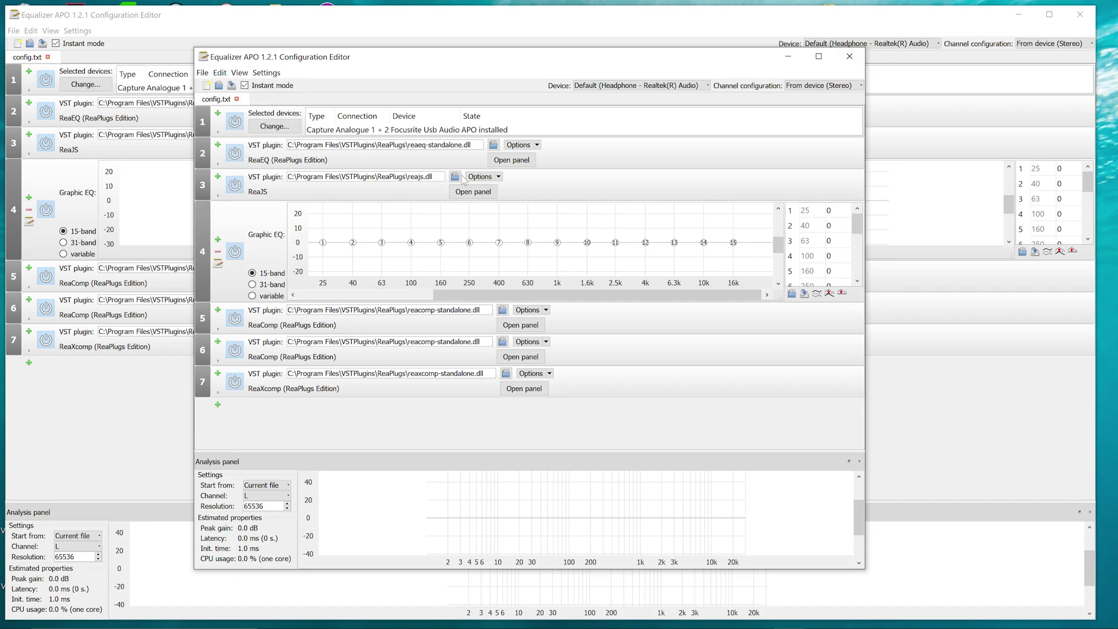
pyautogui.click(524, 165)
# - Review the settings of ReaEQ bands 1, 2 and 3
pyautogui.moveTo(483, 188); pyautogui.dragTo(523, 163)
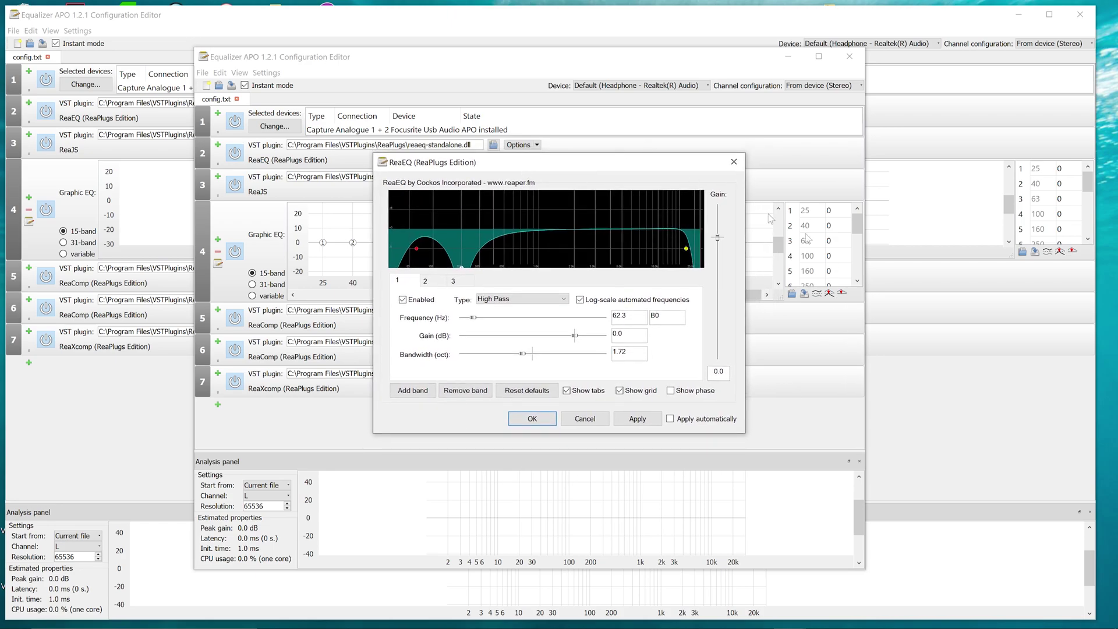
pyautogui.click(453, 281)
pyautogui.click(412, 281)
pyautogui.click(428, 281)
pyautogui.click(455, 281)
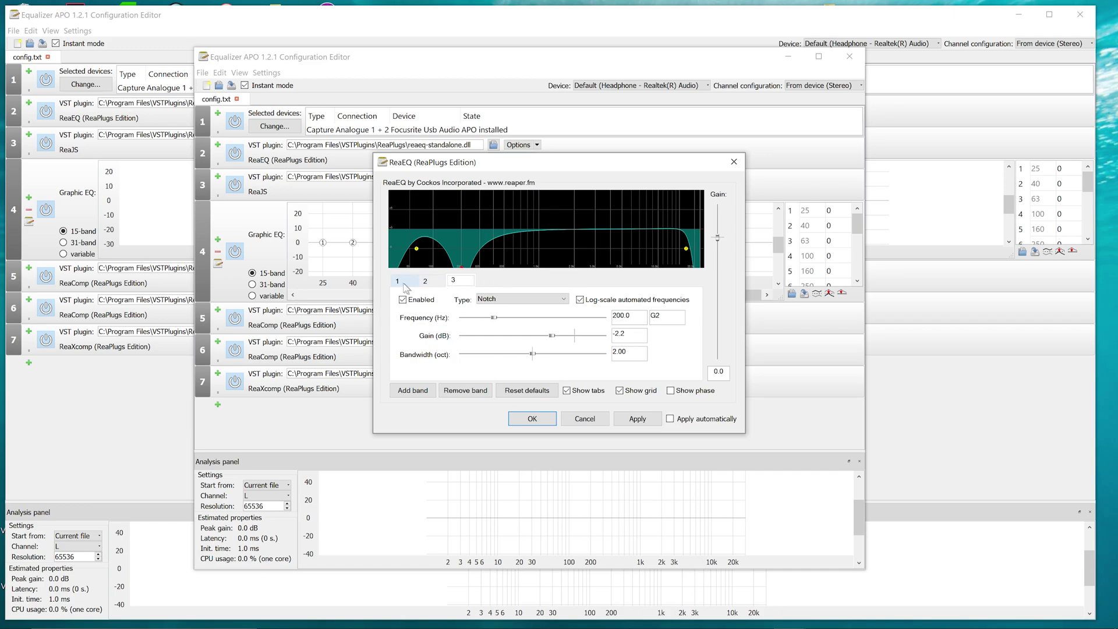
pyautogui.click(408, 282)
pyautogui.click(425, 281)
pyautogui.click(453, 280)
pyautogui.click(411, 282)
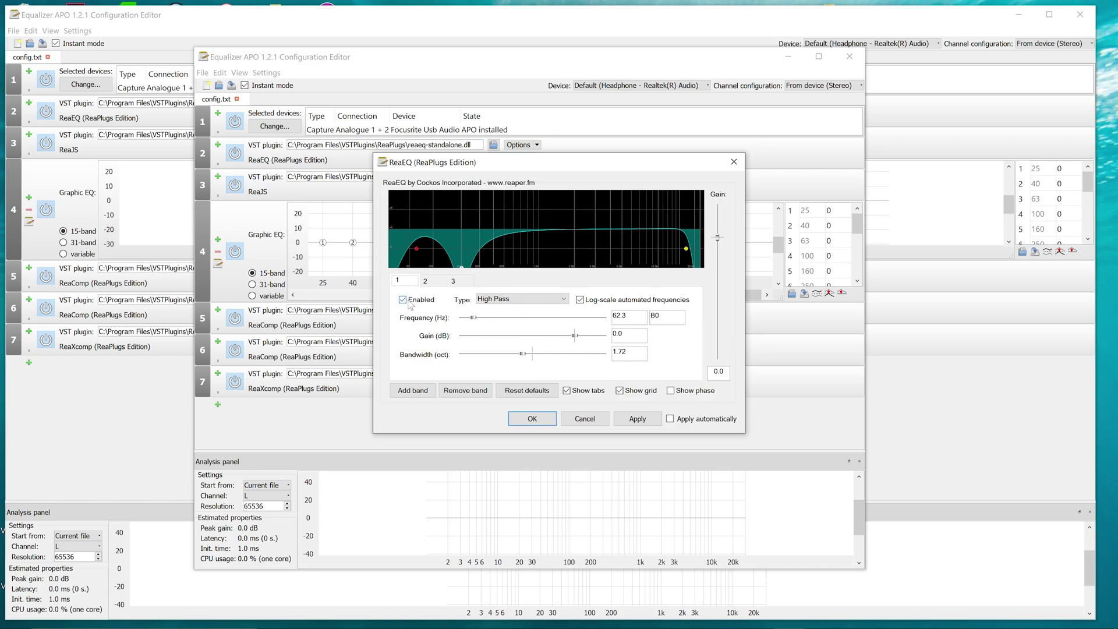
# - Enable Apply automatically, keeping band 1 High Pass and band 2 Low Pass at 17000 Hz
pyautogui.click(675, 422)
pyautogui.click(498, 301)
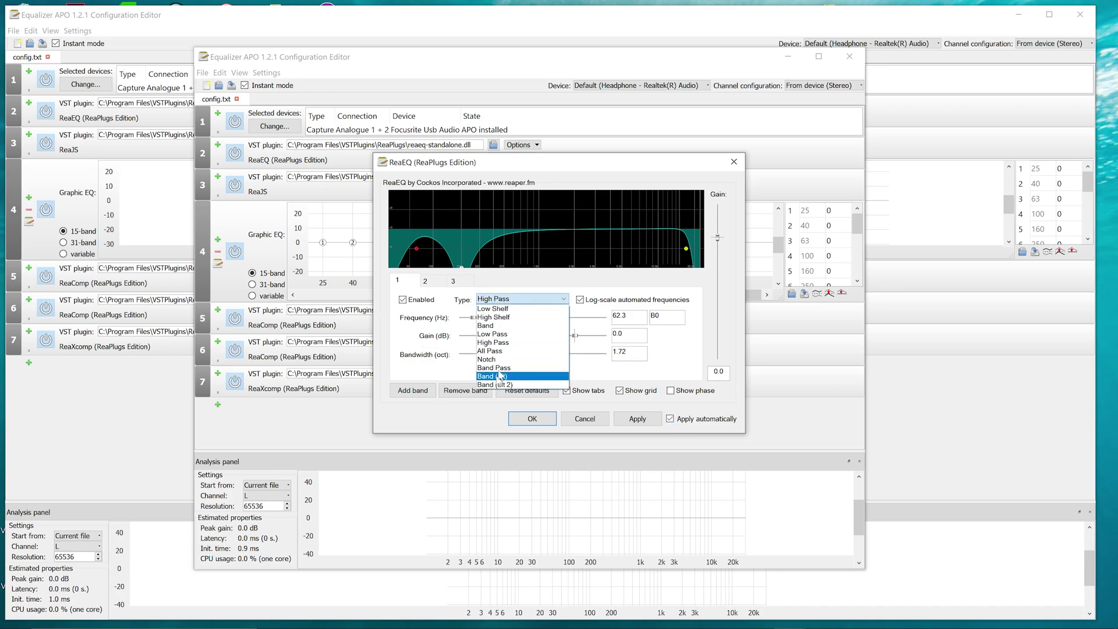
pyautogui.click(505, 307)
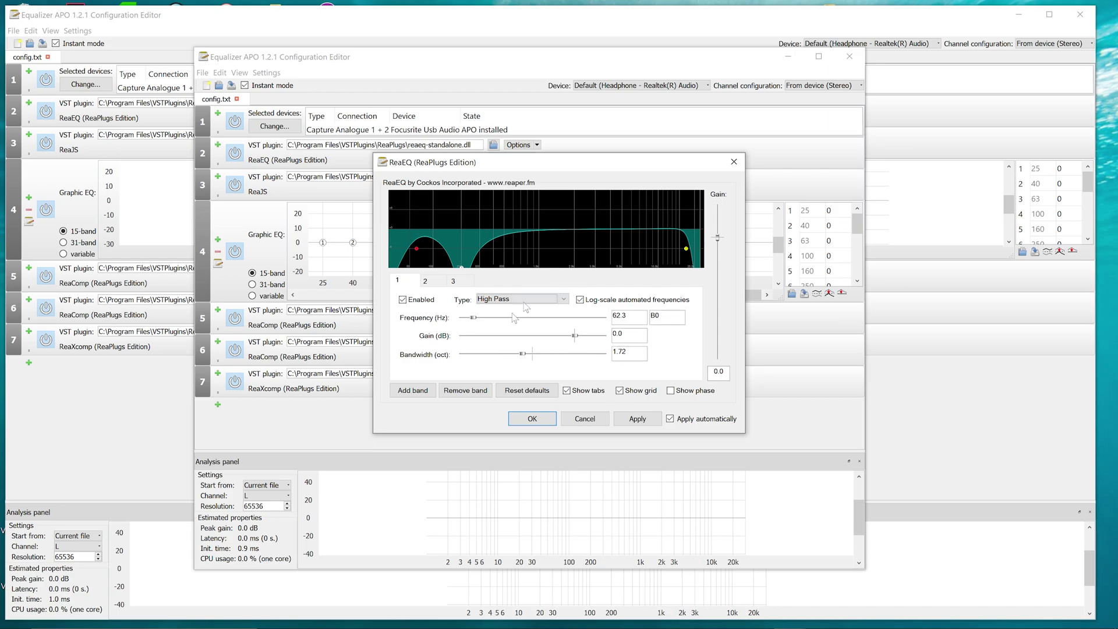
pyautogui.click(434, 284)
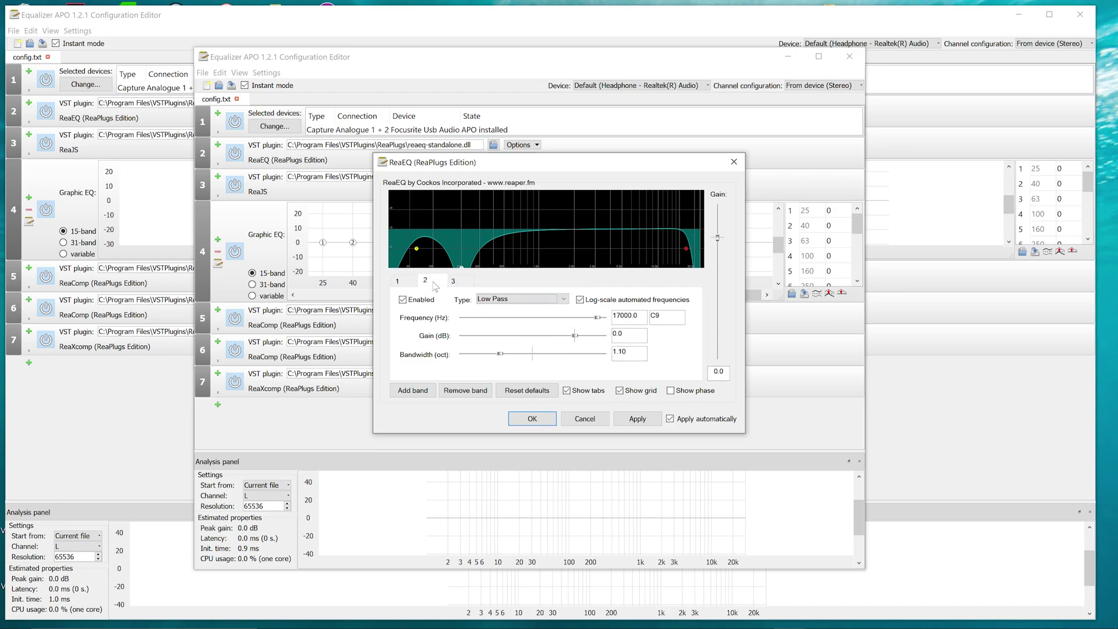
pyautogui.click(511, 300)
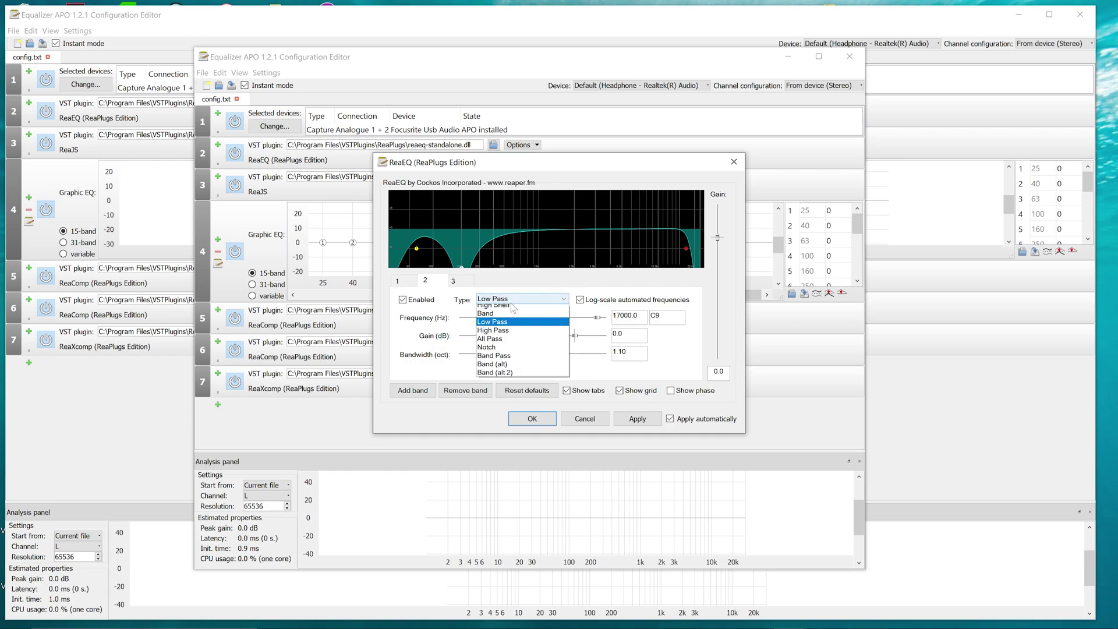
pyautogui.click(503, 300)
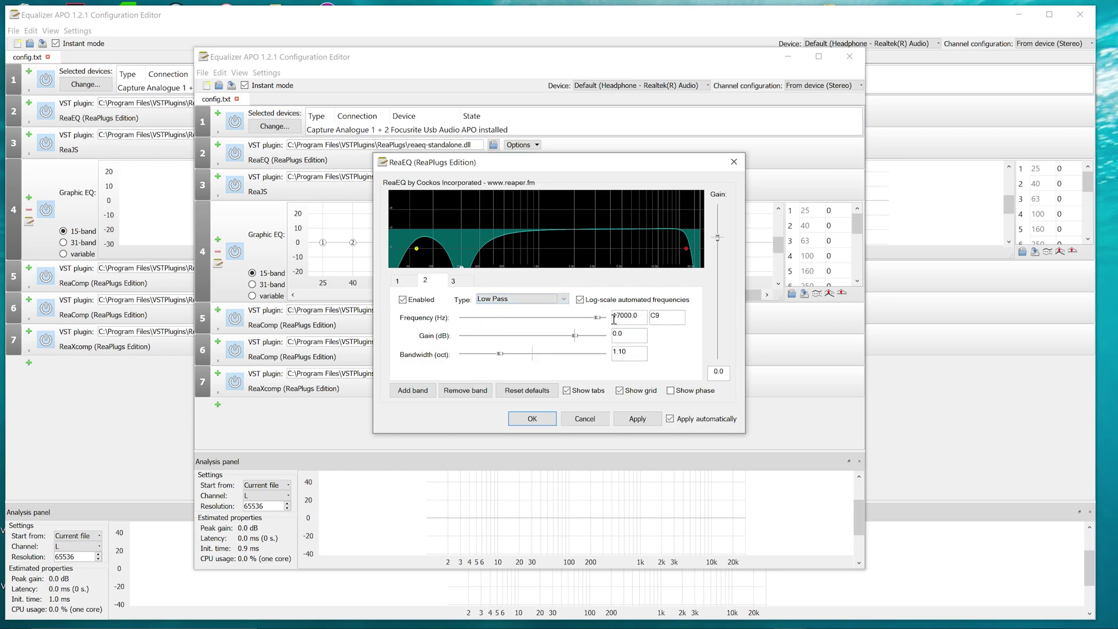
pyautogui.moveTo(641, 318); pyautogui.dragTo(607, 315)
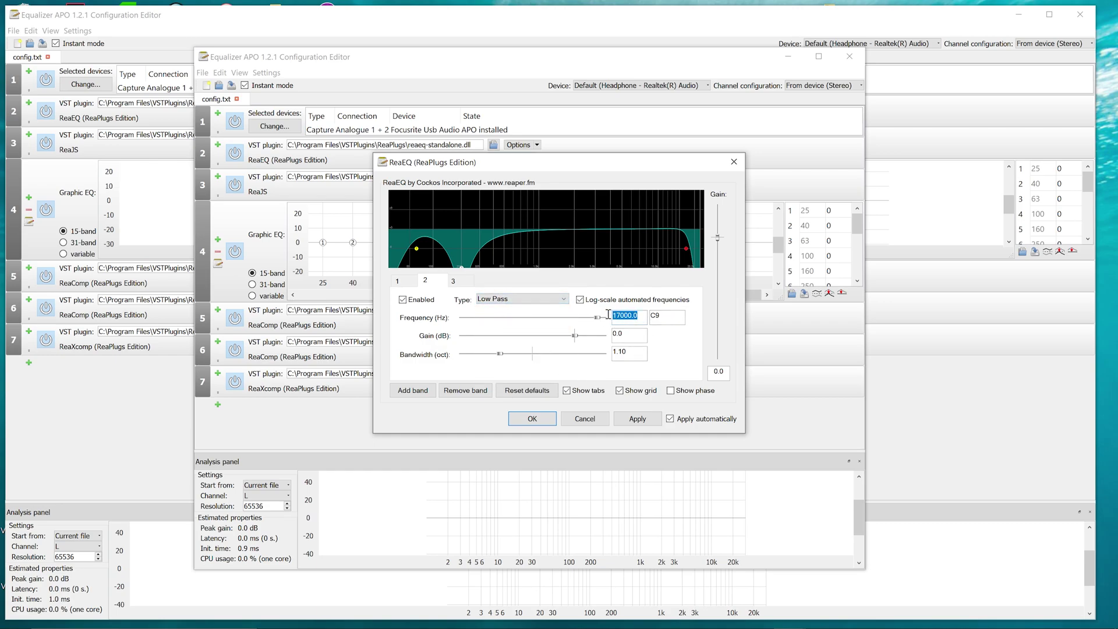
pyautogui.click(635, 334)
# - Keep band 3 as a 200 Hz Notch, then apply and close ReaEQ
pyautogui.click(452, 281)
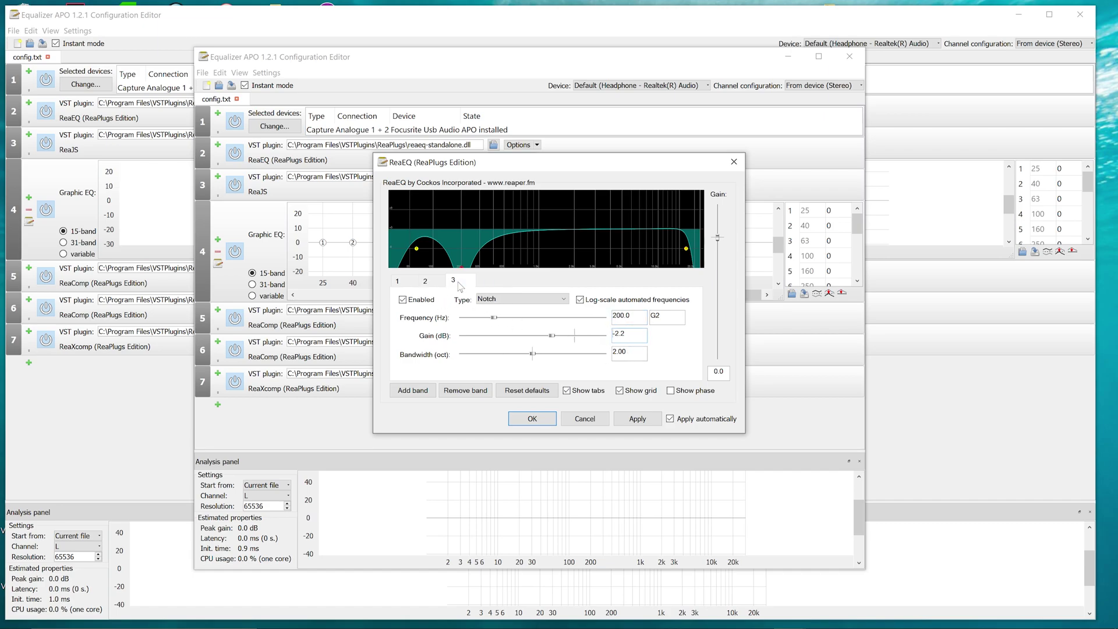
pyautogui.click(499, 300)
pyautogui.click(500, 299)
pyautogui.moveTo(641, 318)
pyautogui.mouseDown()
pyautogui.moveTo(601, 312)
pyautogui.moveTo(631, 331)
pyautogui.mouseUp()
pyautogui.click(635, 424)
pyautogui.click(533, 419)
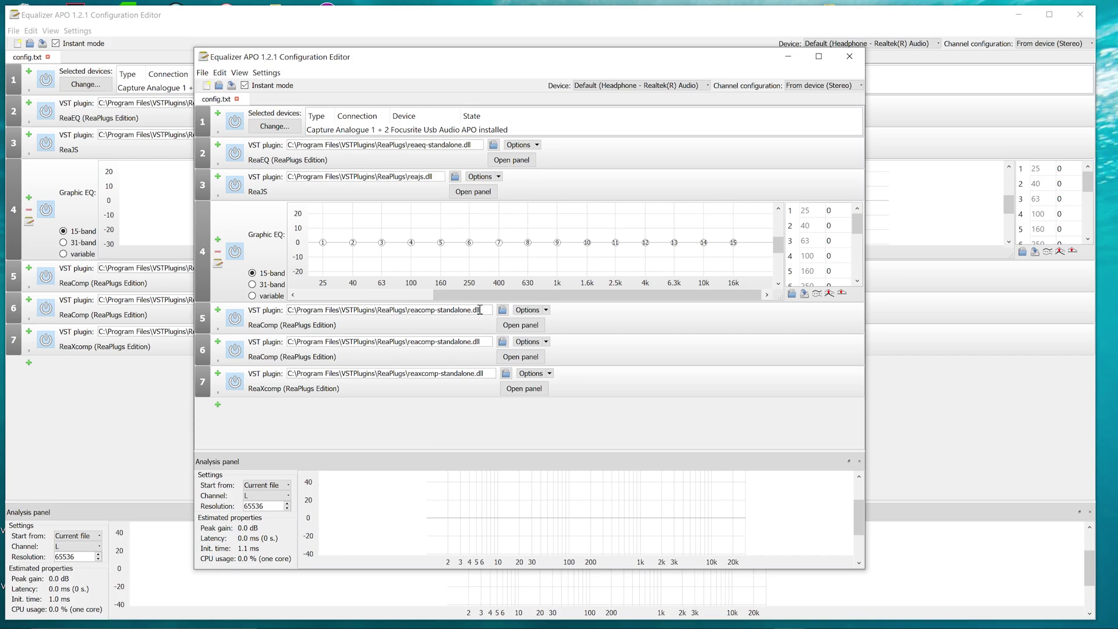
pyautogui.click(218, 404)
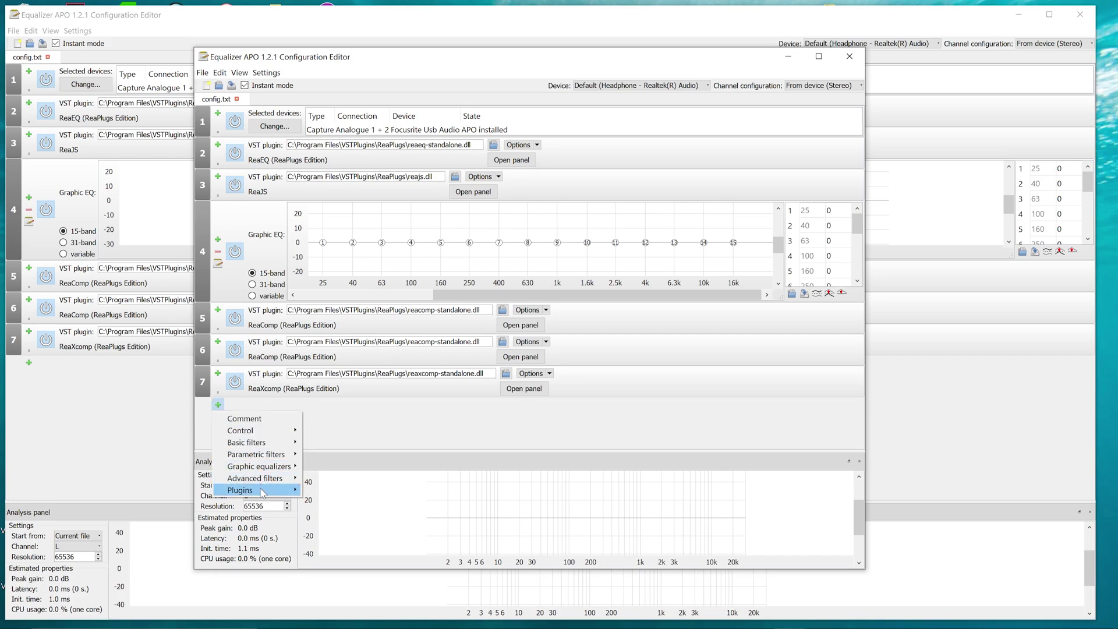
pyautogui.moveTo(262, 492)
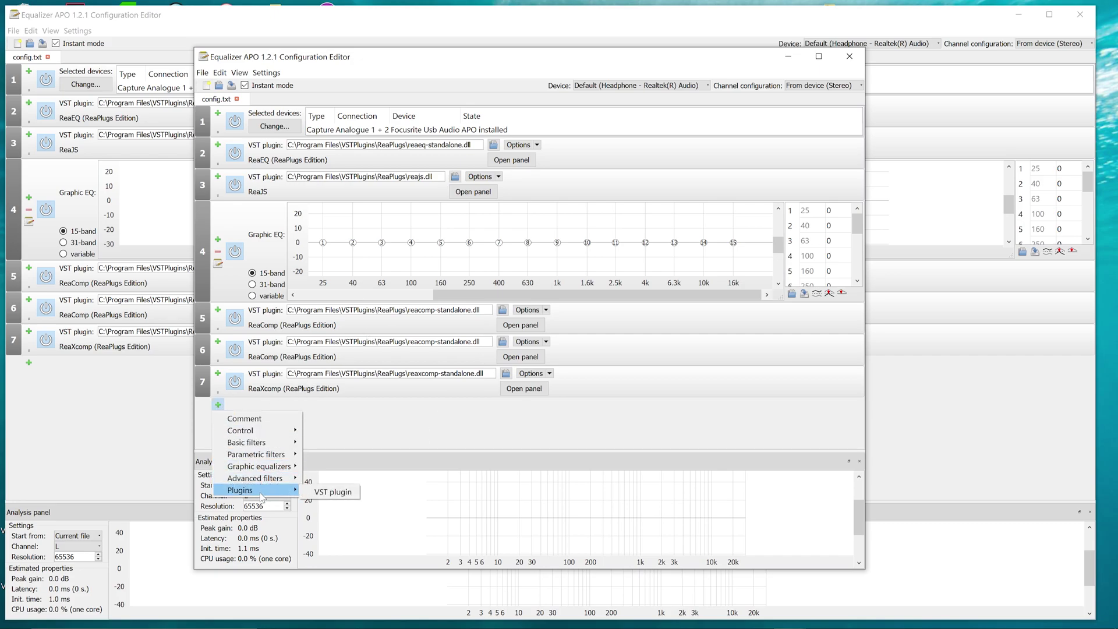
pyautogui.click(428, 462)
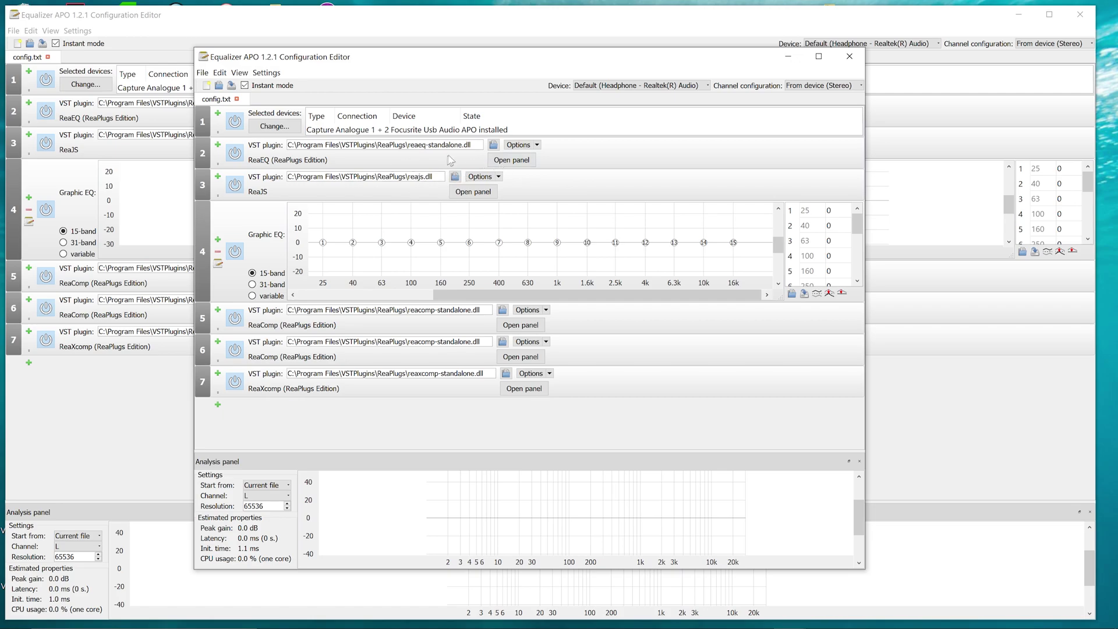
pyautogui.click(217, 404)
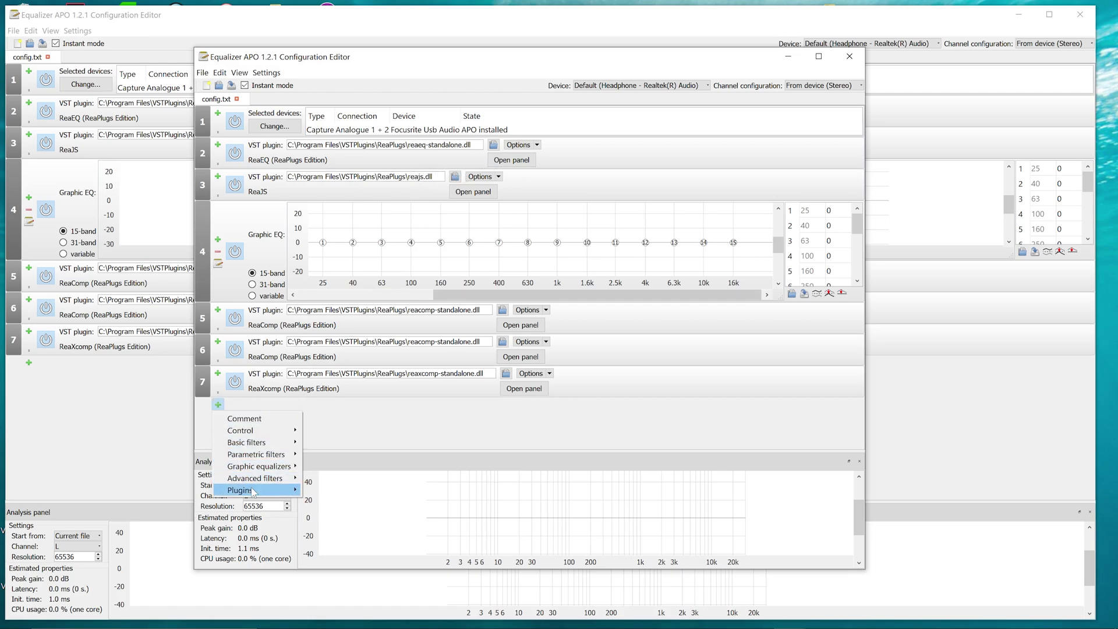
pyautogui.moveTo(256, 493)
pyautogui.click(314, 496)
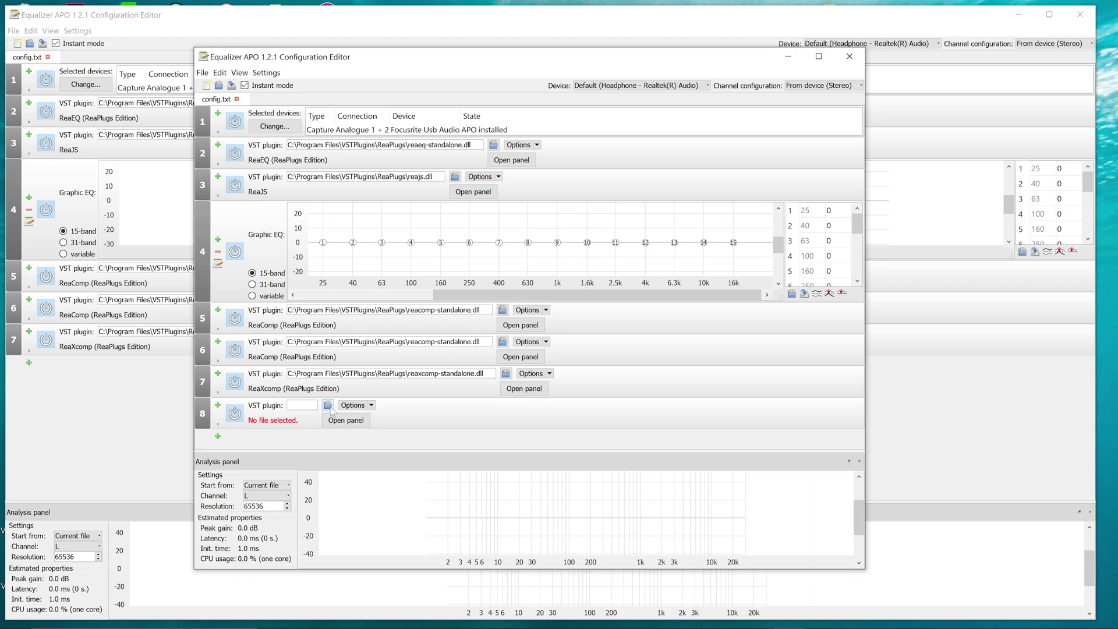
pyautogui.click(328, 405)
pyautogui.moveTo(464, 61); pyautogui.dragTo(639, 207)
pyautogui.scroll(-1, 582, 314)
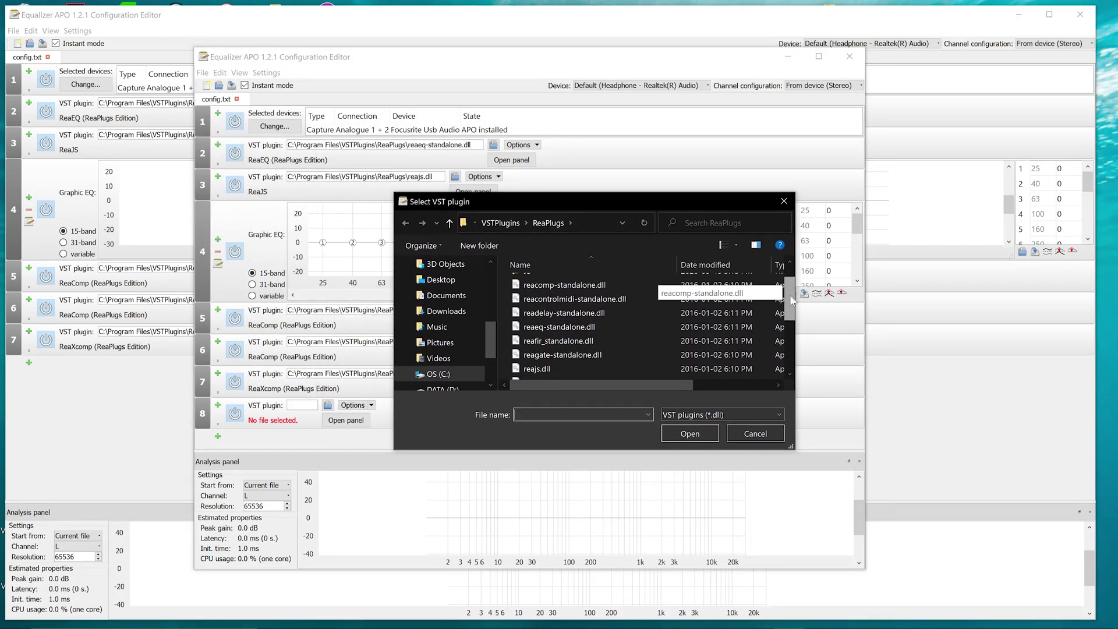
pyautogui.click(556, 362)
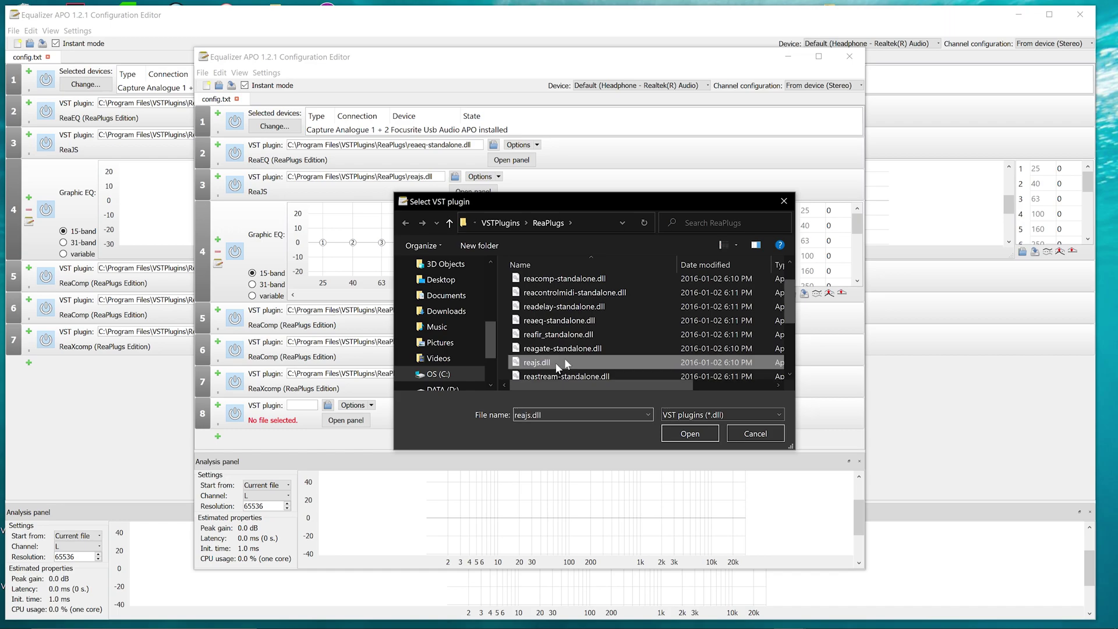
pyautogui.click(755, 433)
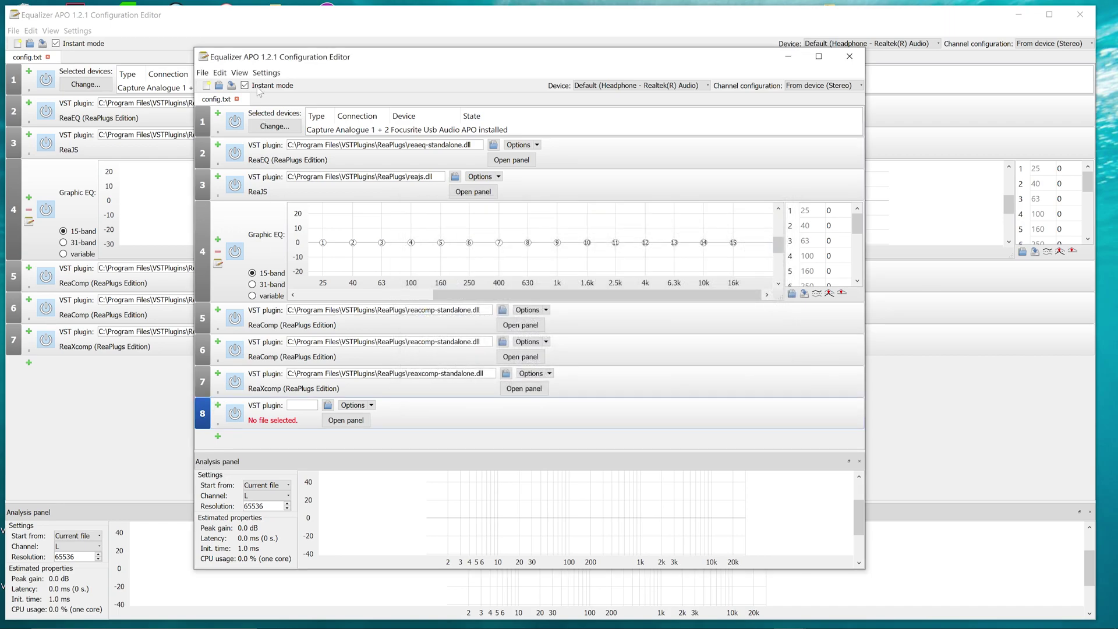
pyautogui.click(220, 73)
pyautogui.click(232, 124)
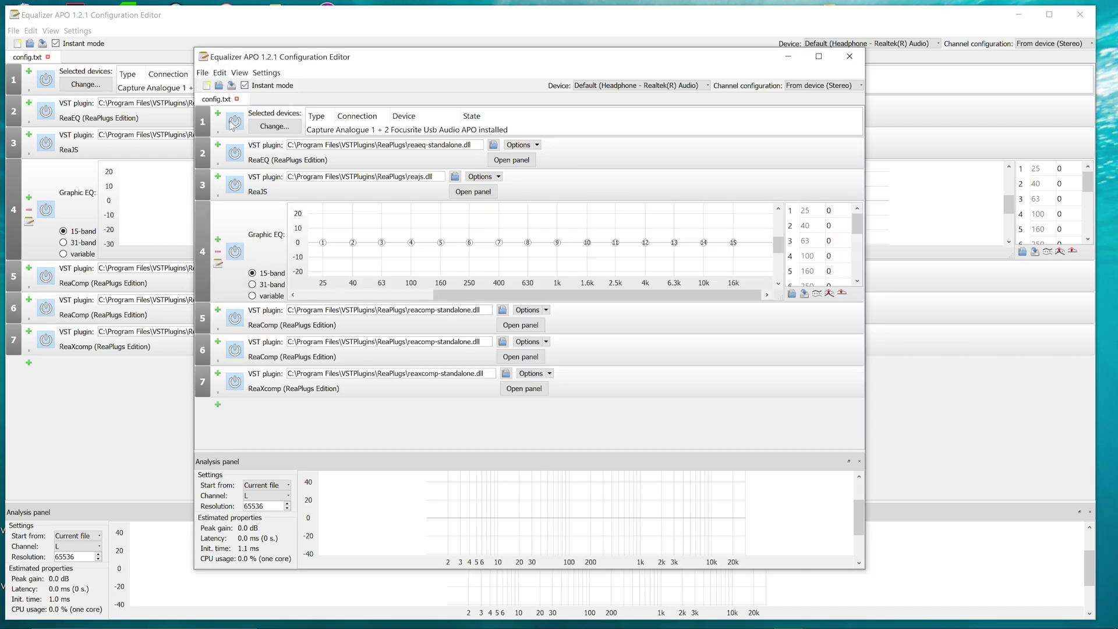
pyautogui.click(464, 193)
# - Confirm sstillwell/expander remains the loaded ReaJS effect
pyautogui.moveTo(456, 124); pyautogui.dragTo(504, 125)
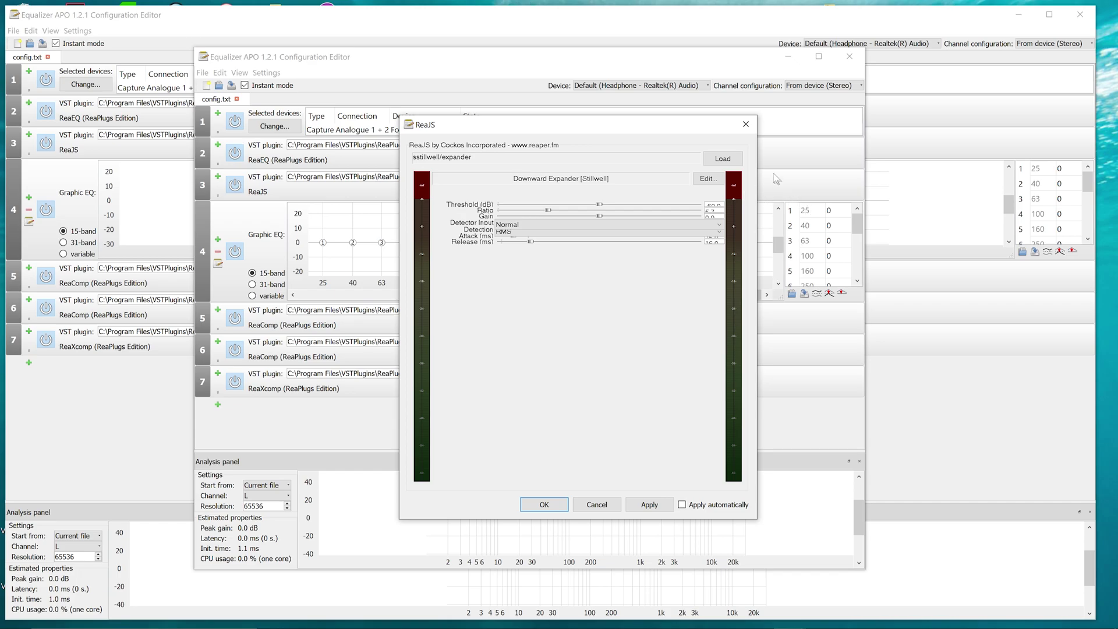
pyautogui.click(722, 158)
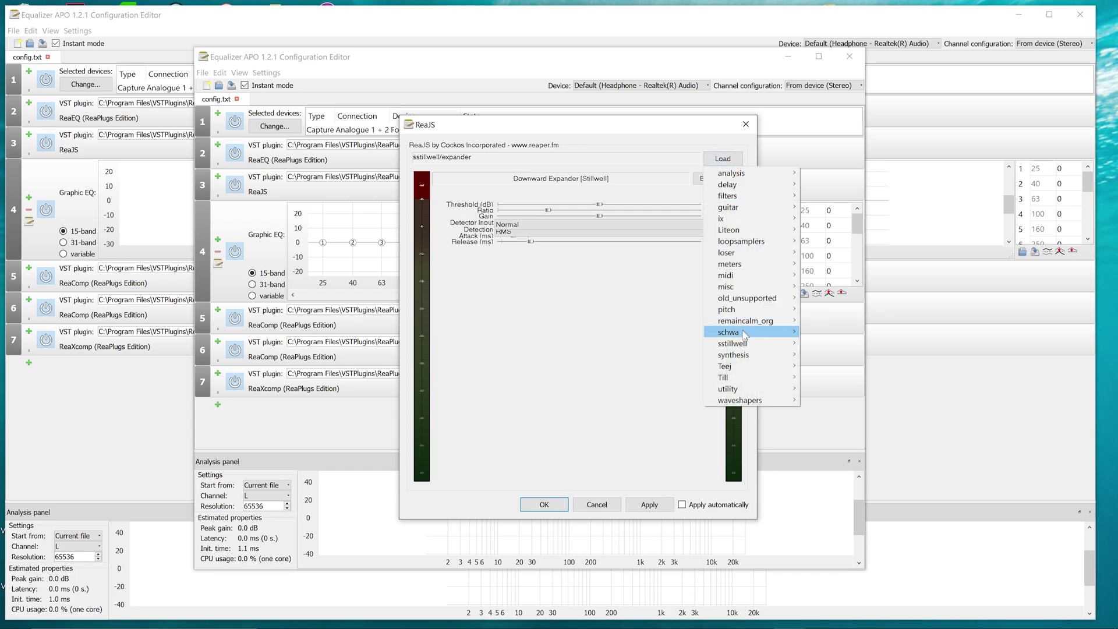
pyautogui.moveTo(792, 343)
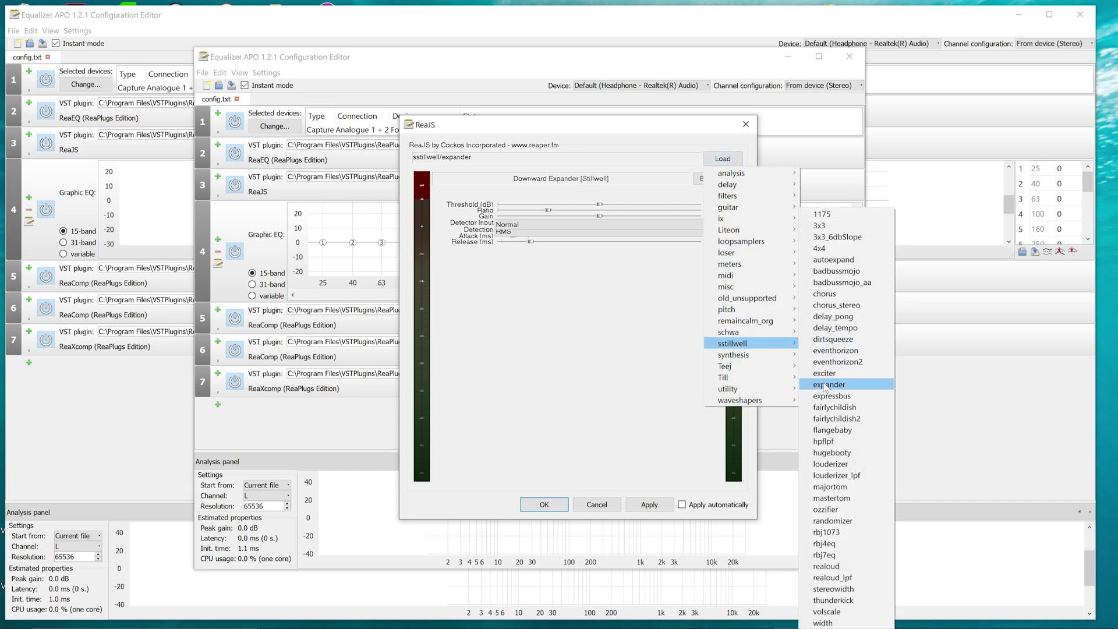
pyautogui.click(665, 376)
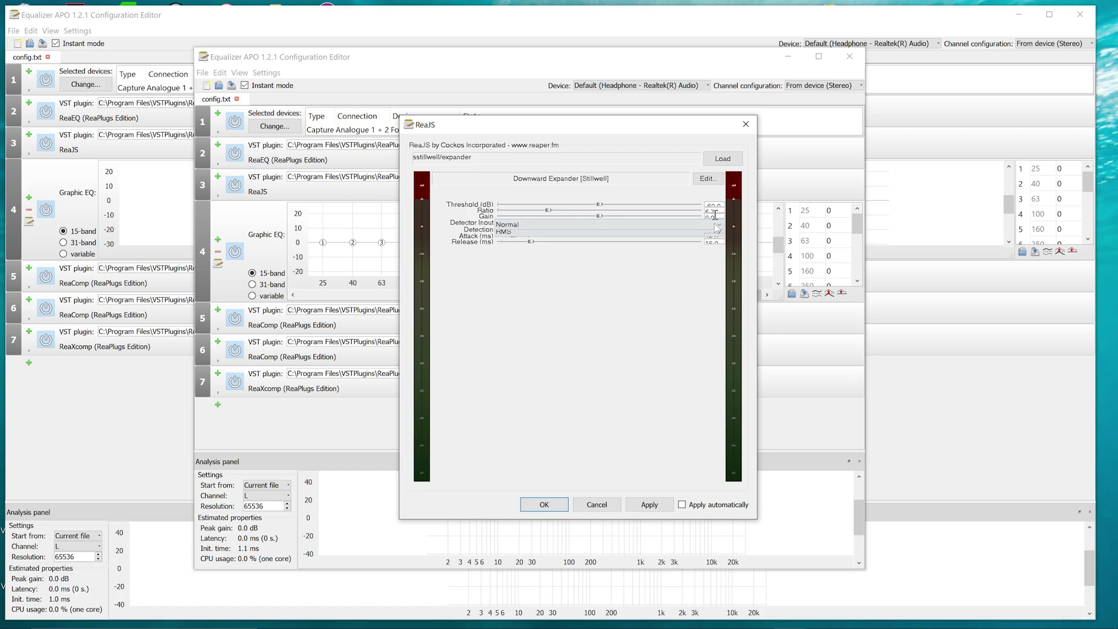
pyautogui.moveTo(502, 128); pyautogui.dragTo(473, 131)
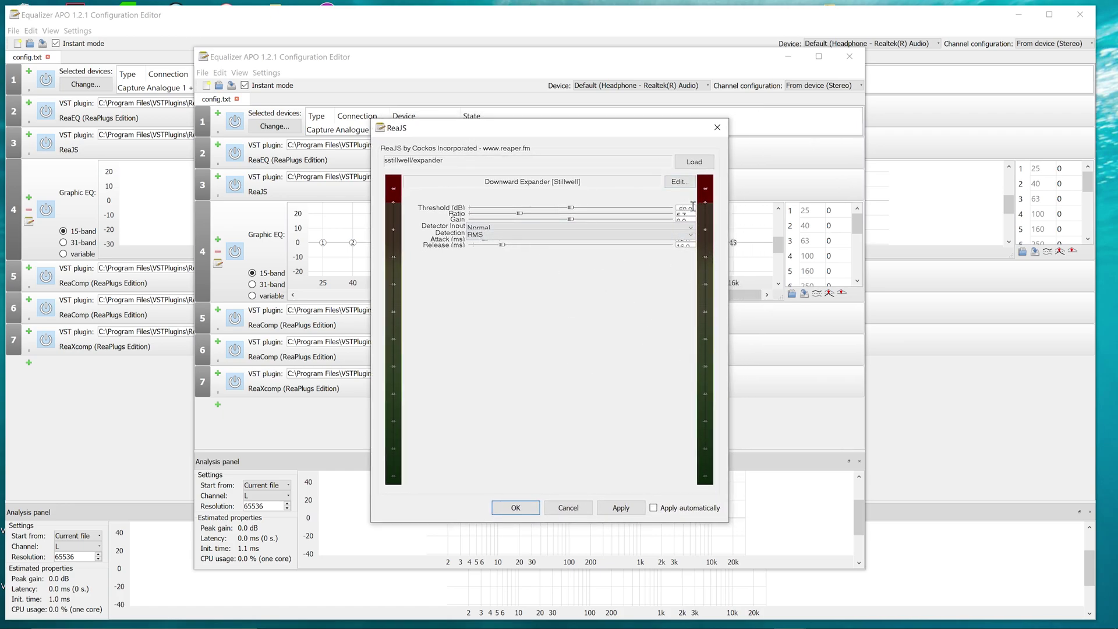
# - Keep the -60 dB threshold and RMS detection, enable Apply automatically, and close ReaJS
pyautogui.moveTo(694, 206); pyautogui.dragTo(672, 206)
pyautogui.moveTo(692, 219); pyautogui.dragTo(682, 220)
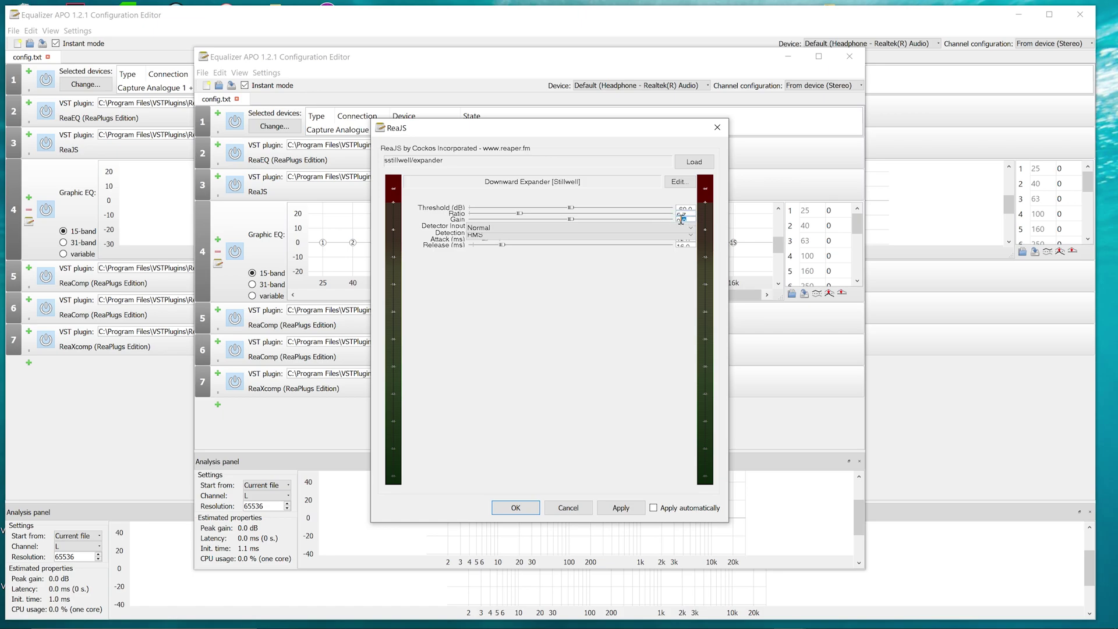
pyautogui.click(485, 235)
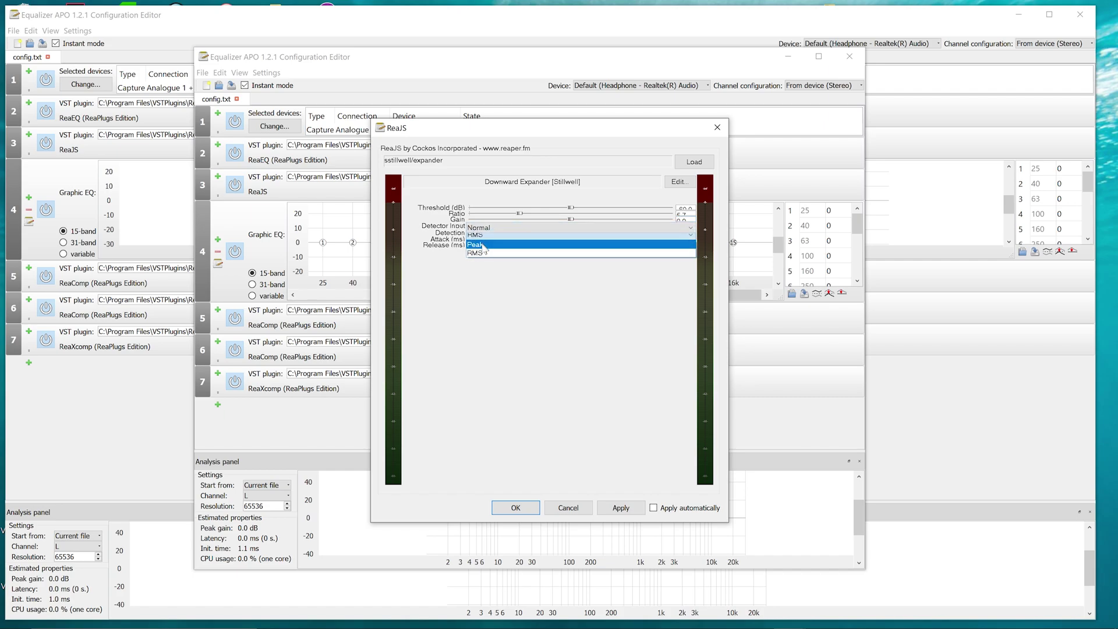
pyautogui.click(476, 252)
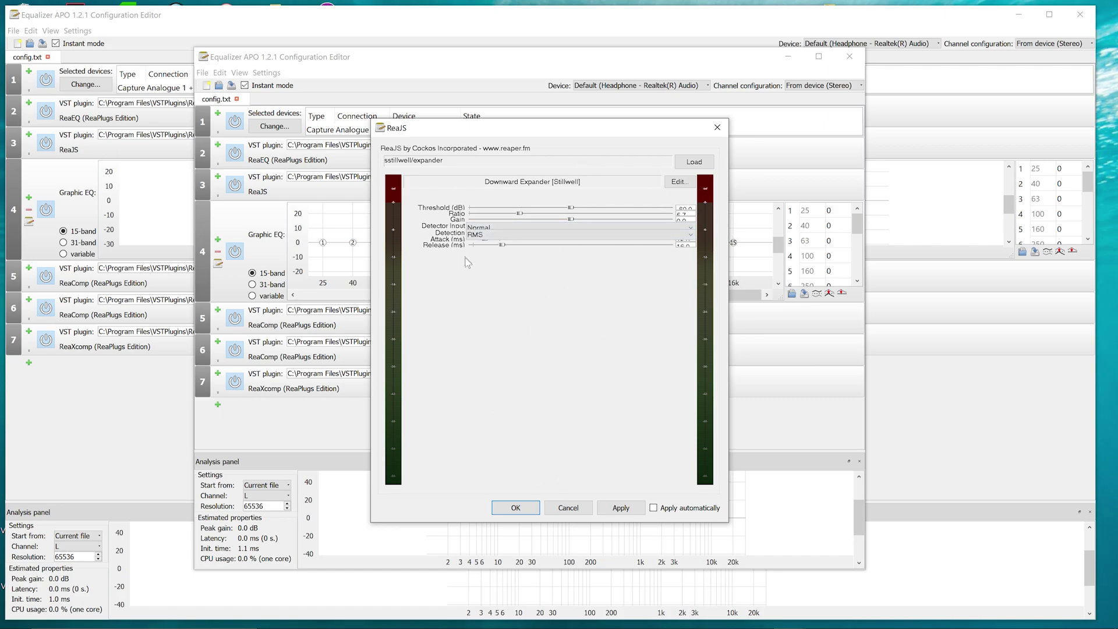
pyautogui.click(667, 510)
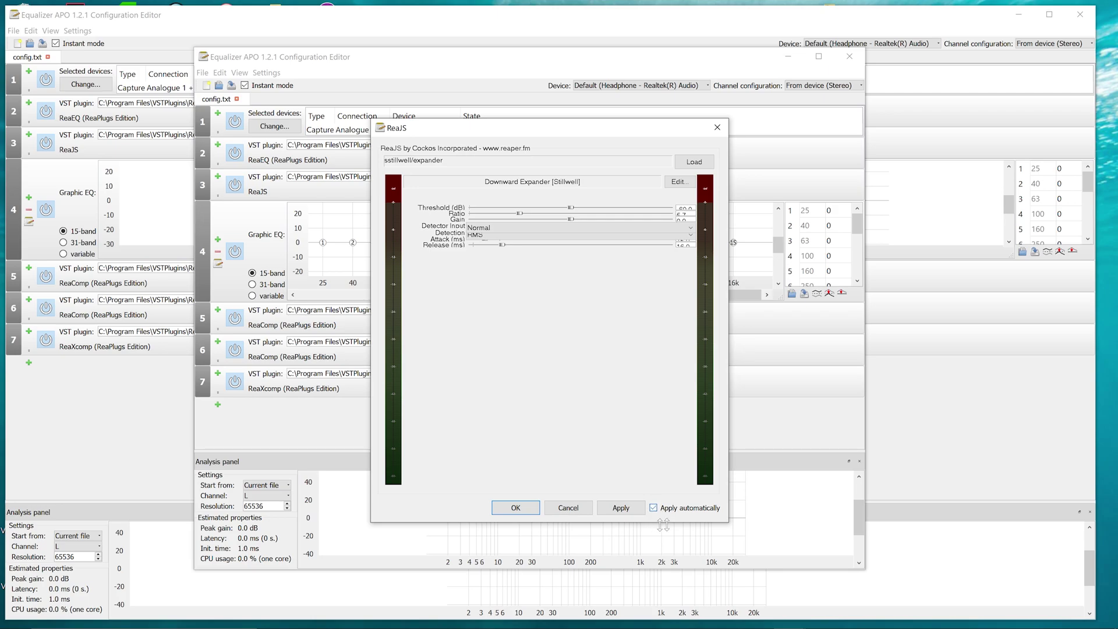
pyautogui.click(516, 508)
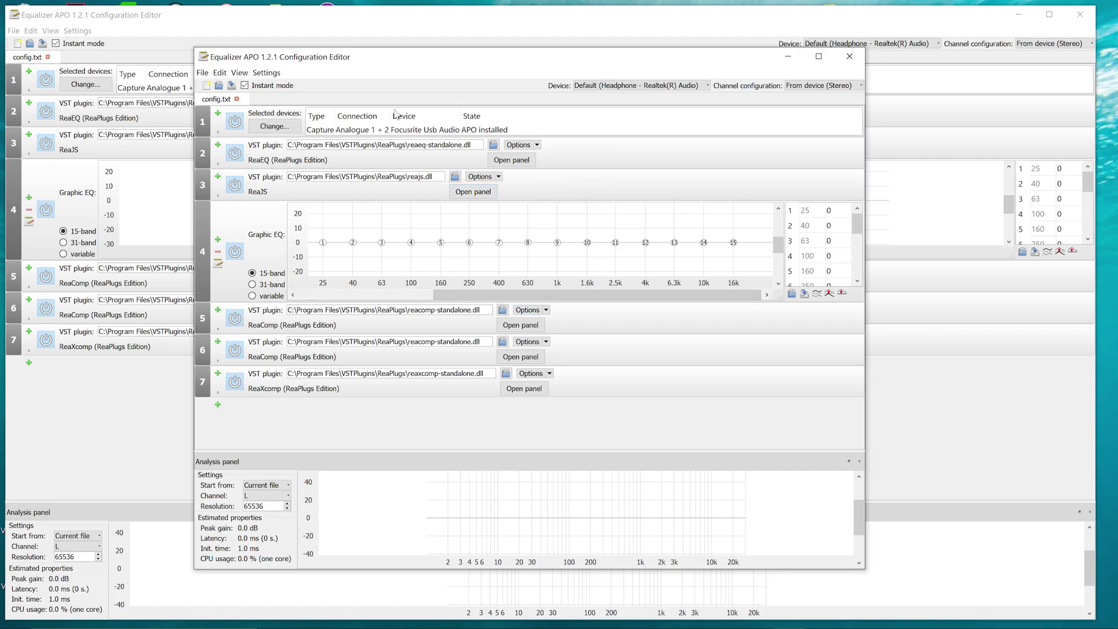
pyautogui.click(218, 404)
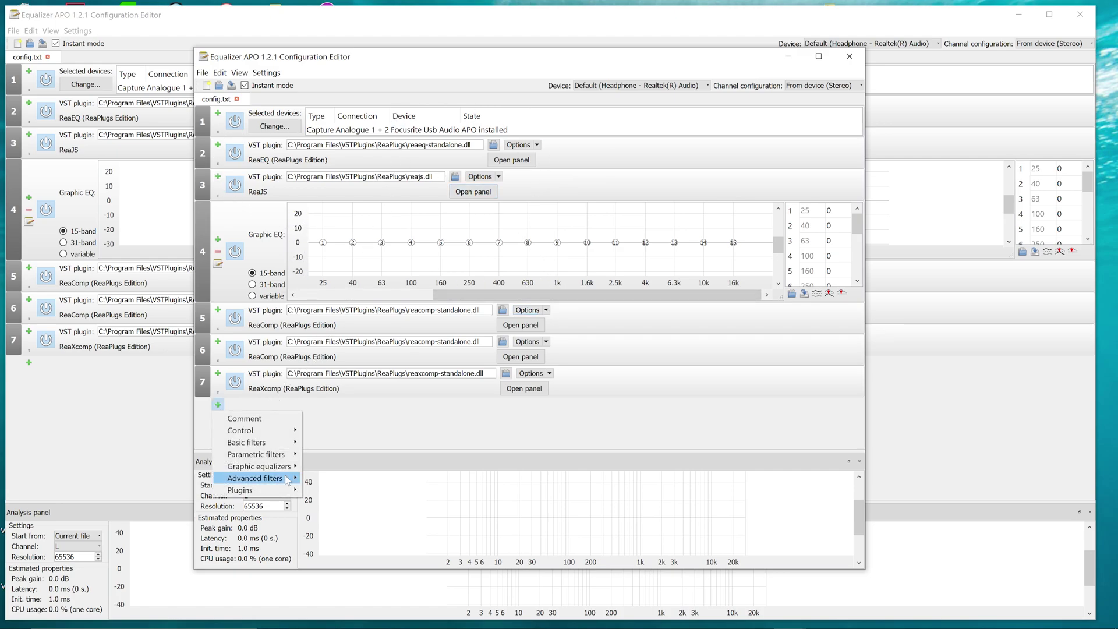
pyautogui.click(322, 494)
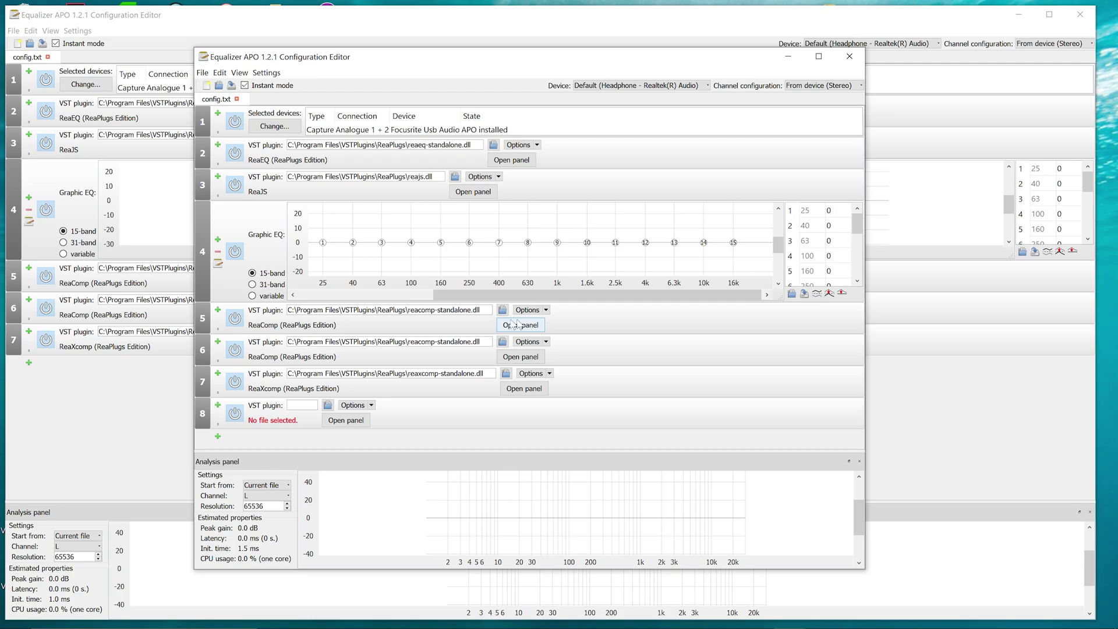
pyautogui.click(327, 405)
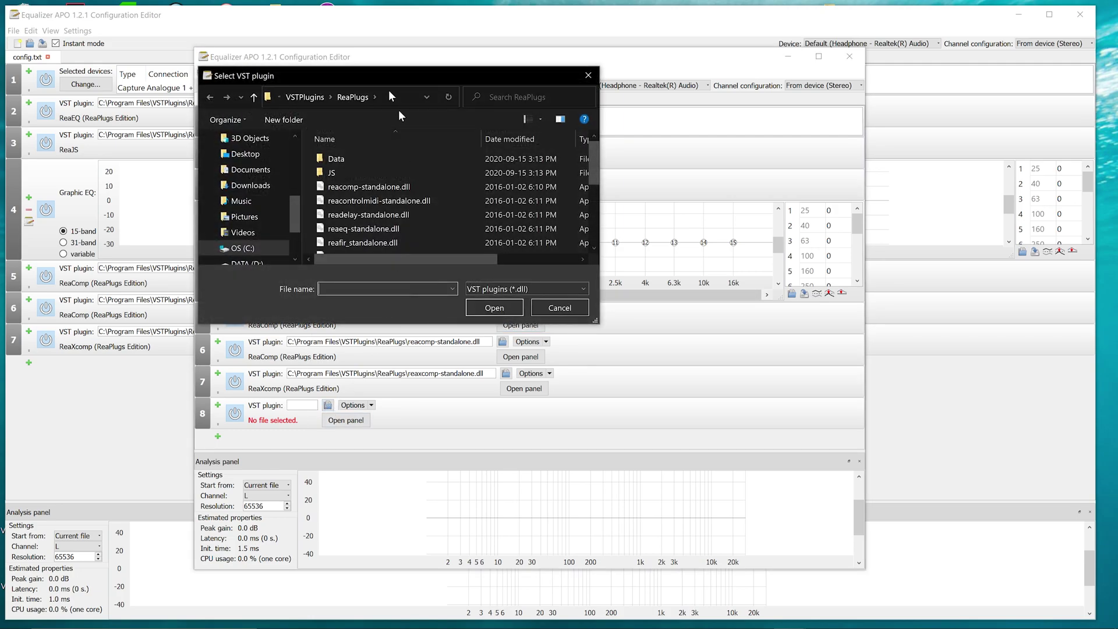
pyautogui.moveTo(340, 75); pyautogui.dragTo(678, 192)
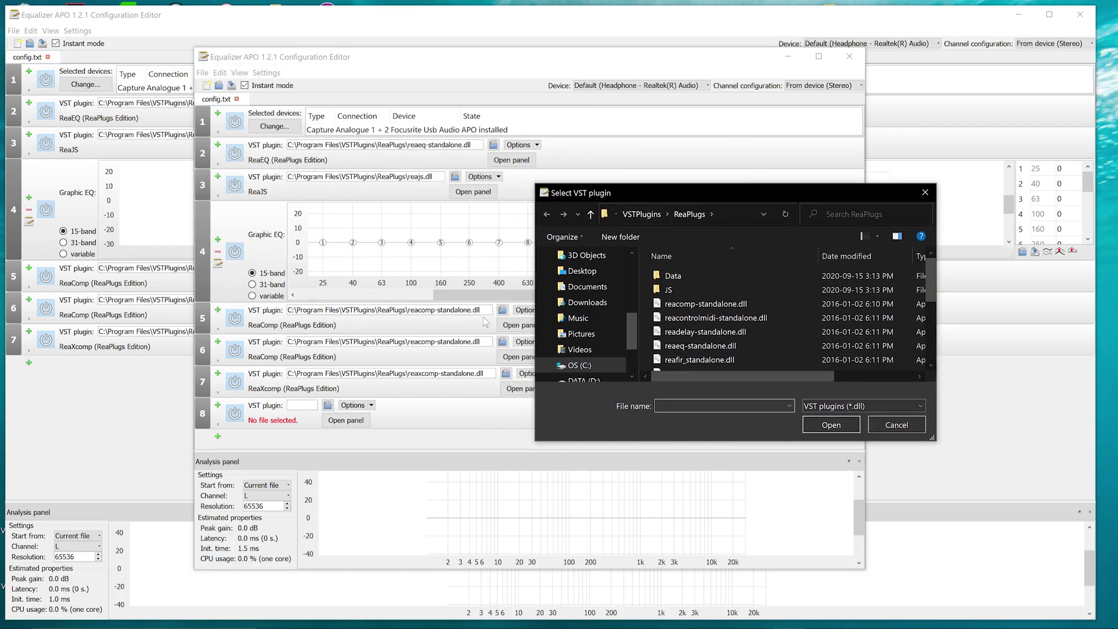
pyautogui.click(701, 306)
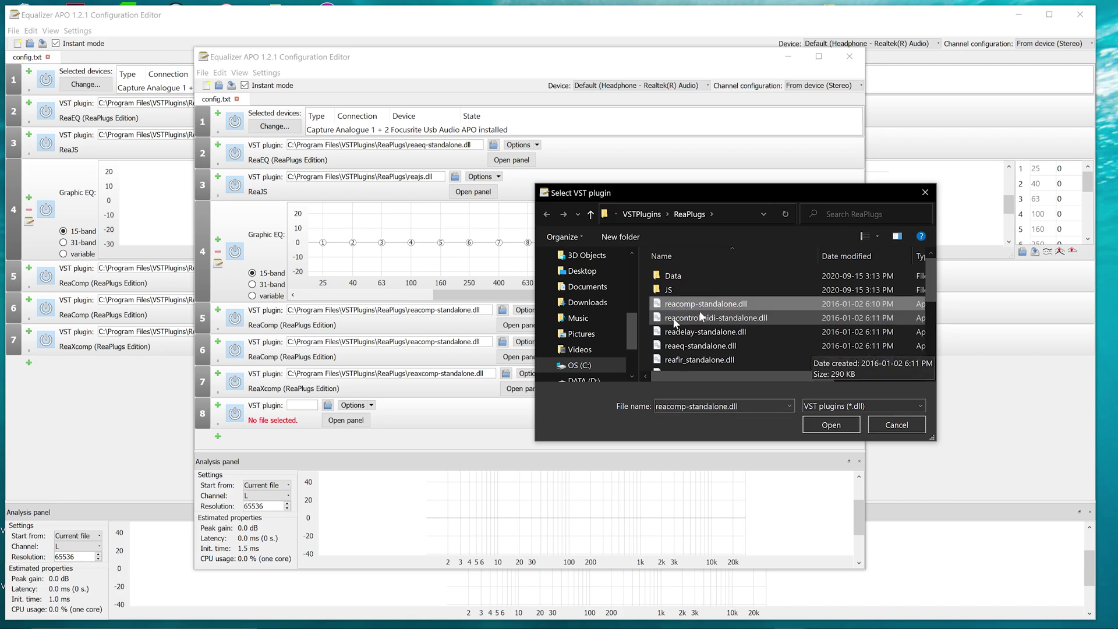
pyautogui.click(837, 422)
pyautogui.click(219, 73)
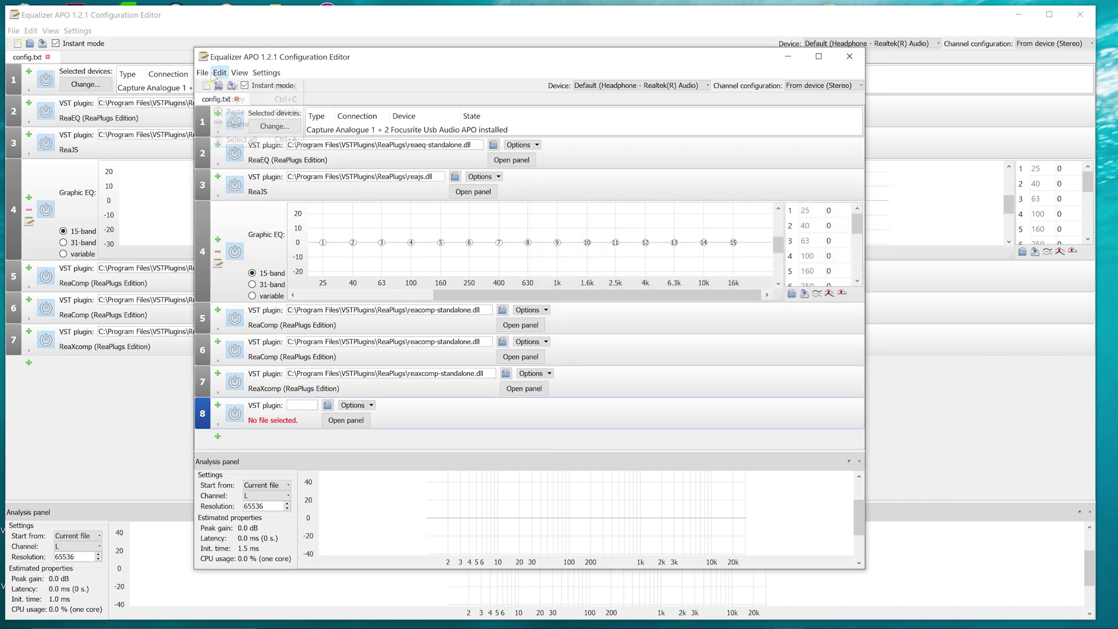
pyautogui.click(238, 124)
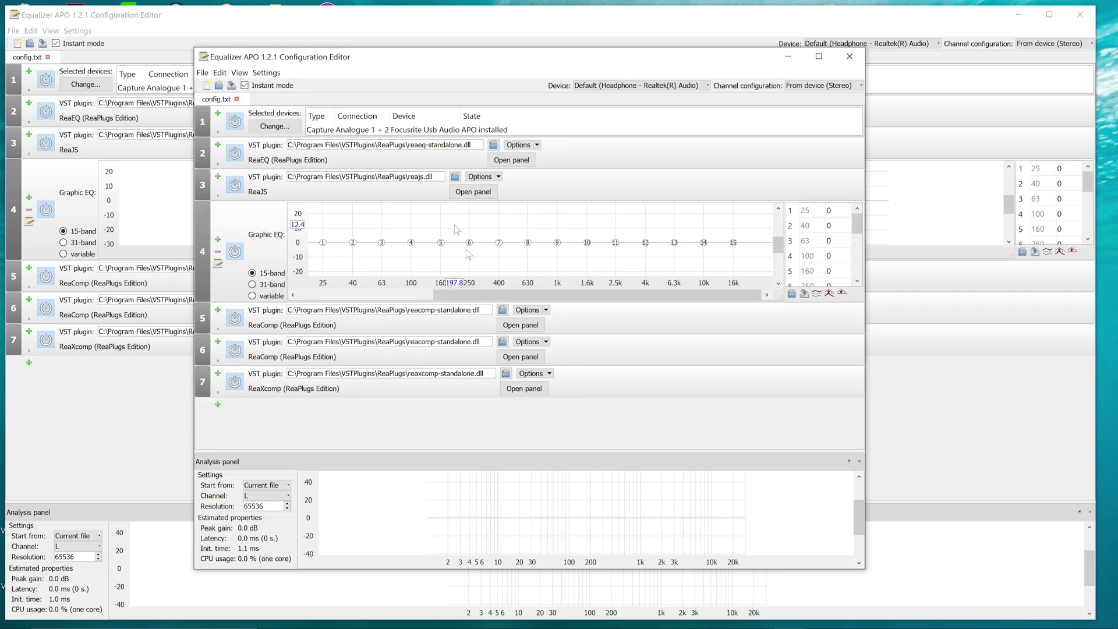
pyautogui.click(531, 328)
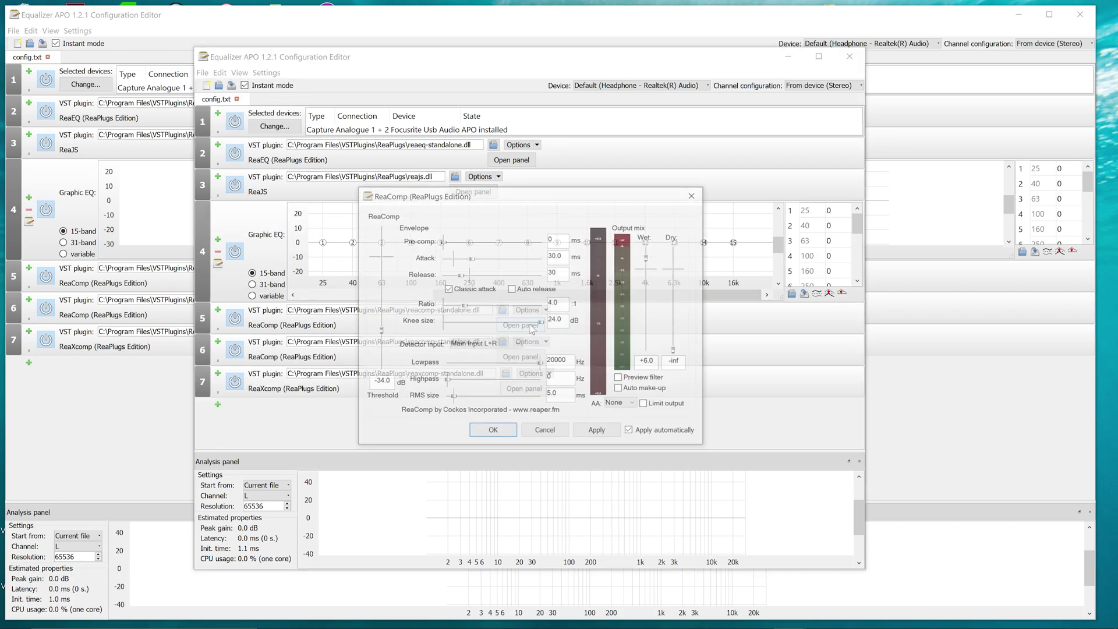
pyautogui.moveTo(465, 201); pyautogui.dragTo(652, 209)
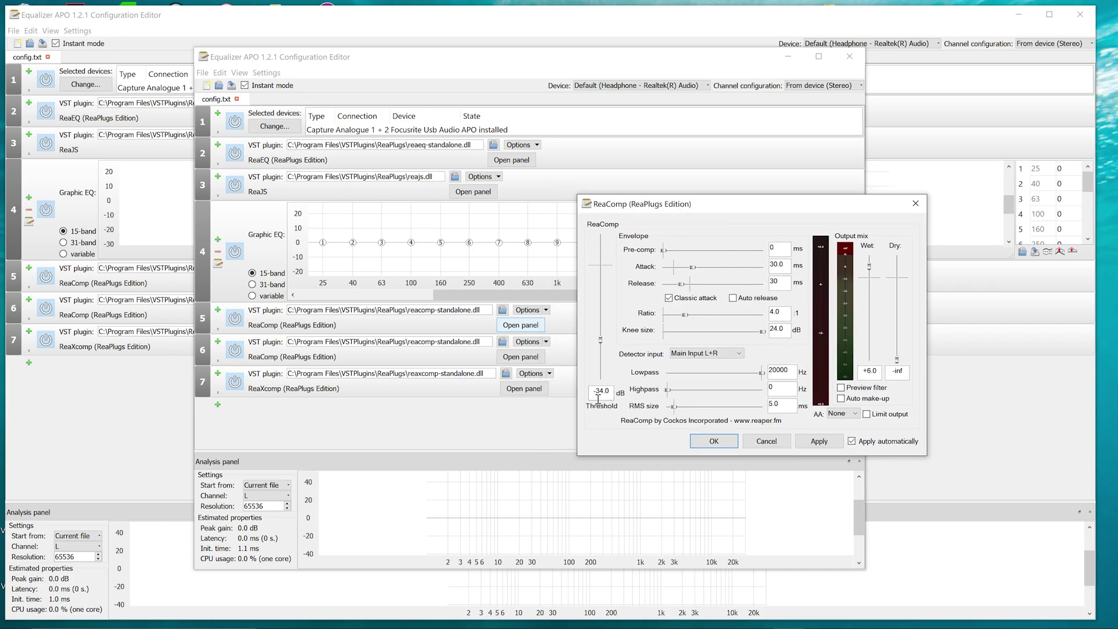
pyautogui.moveTo(598, 396); pyautogui.dragTo(614, 393)
pyautogui.doubleClick(771, 246)
pyautogui.moveTo(780, 264); pyautogui.dragTo(768, 283)
pyautogui.click(714, 441)
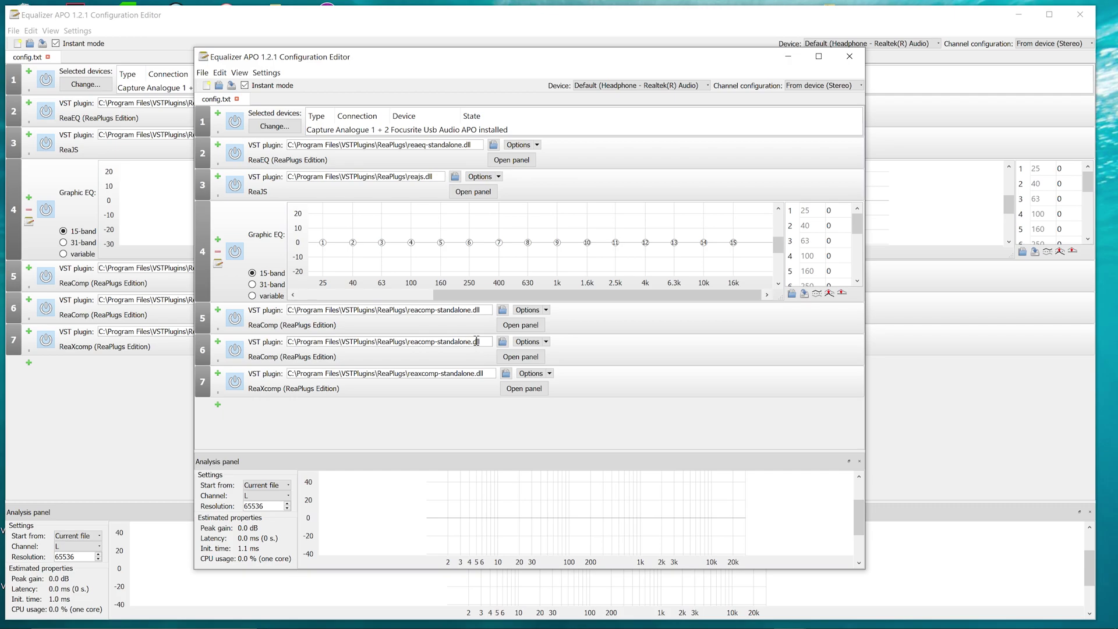
pyautogui.moveTo(465, 309); pyautogui.dragTo(425, 309)
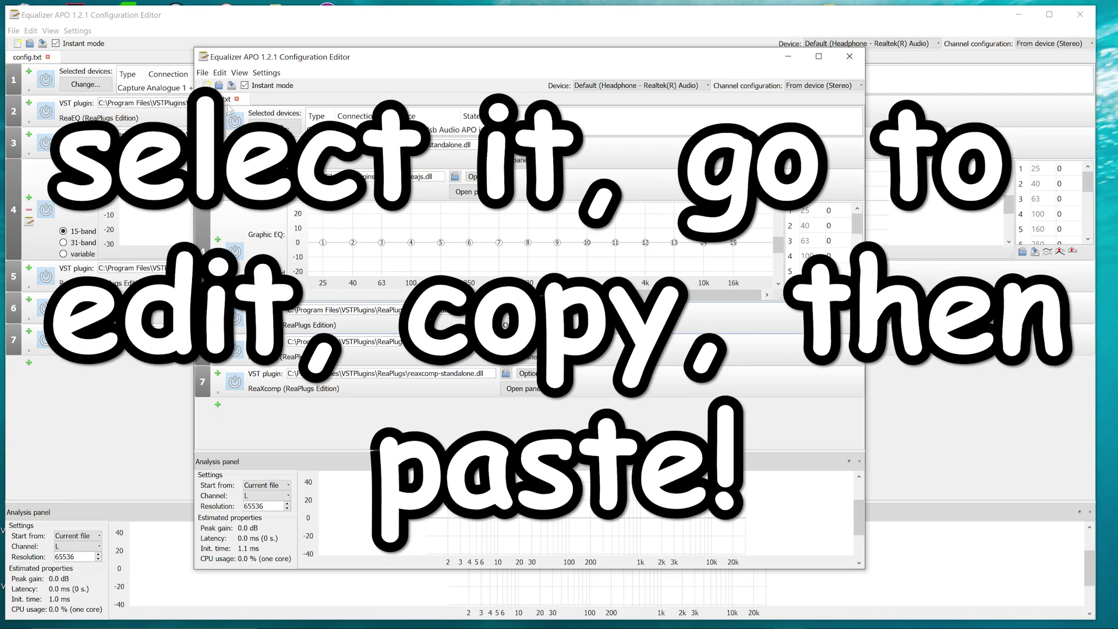
pyautogui.click(219, 72)
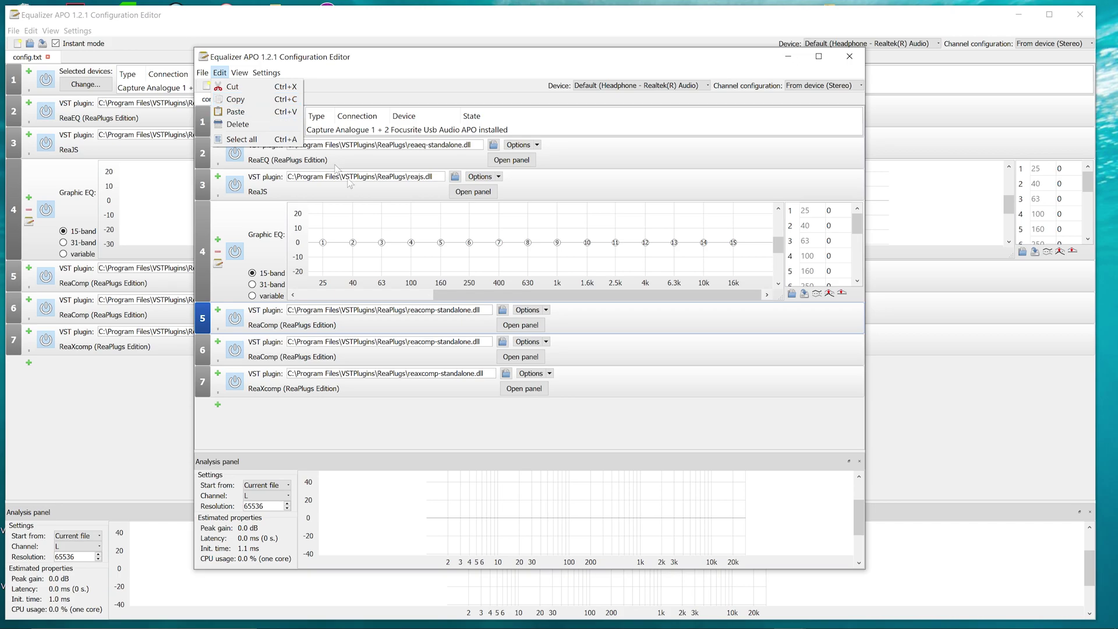
pyautogui.click(359, 394)
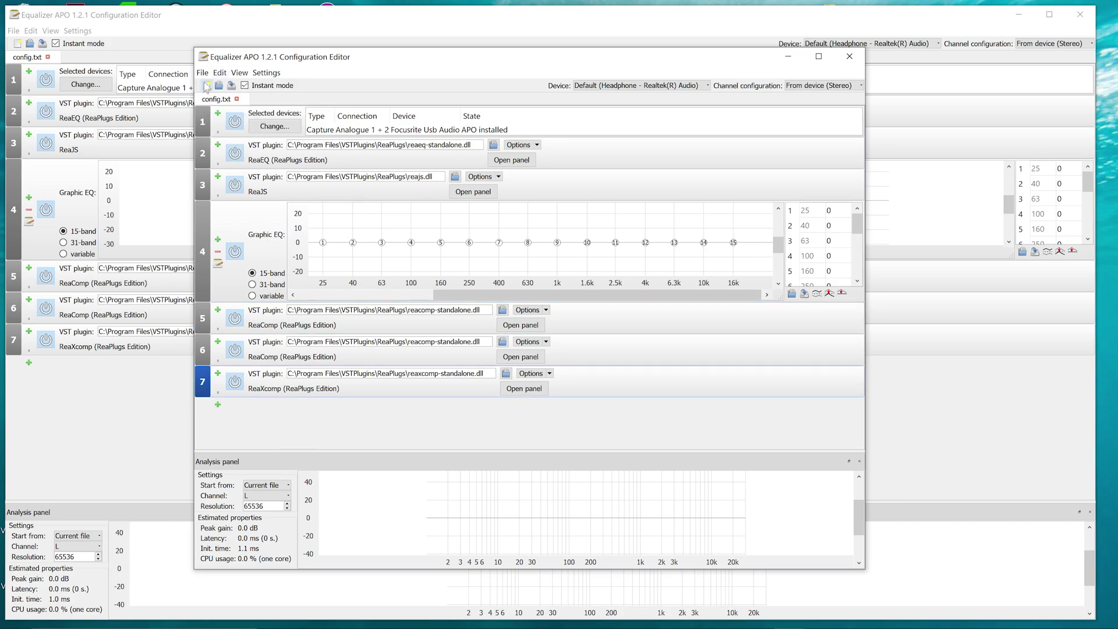
pyautogui.click(219, 72)
pyautogui.click(238, 117)
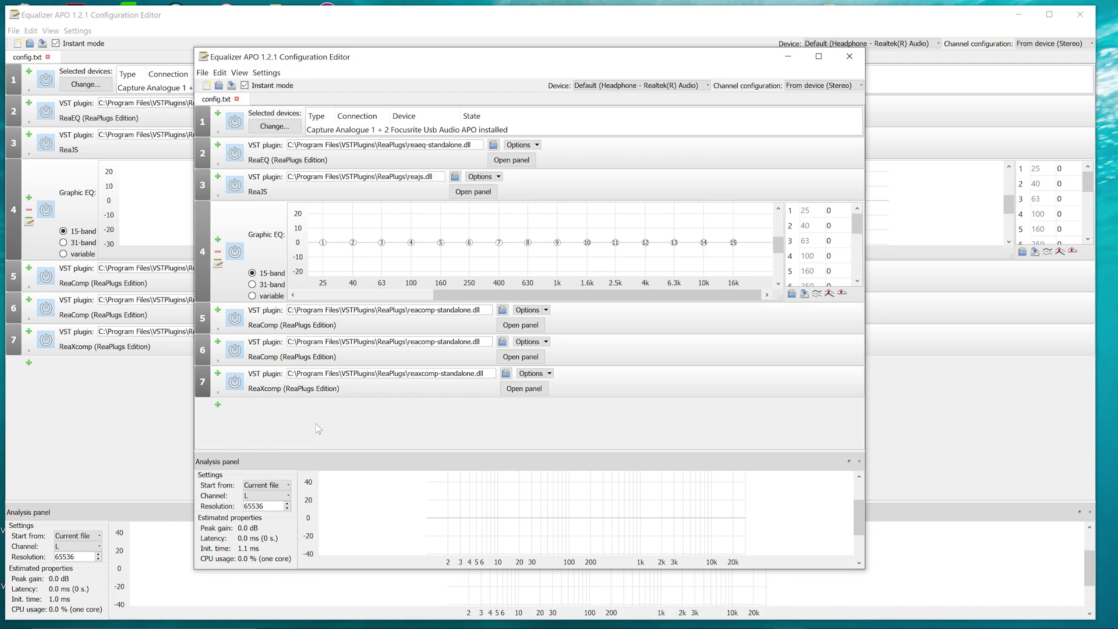
pyautogui.click(217, 404)
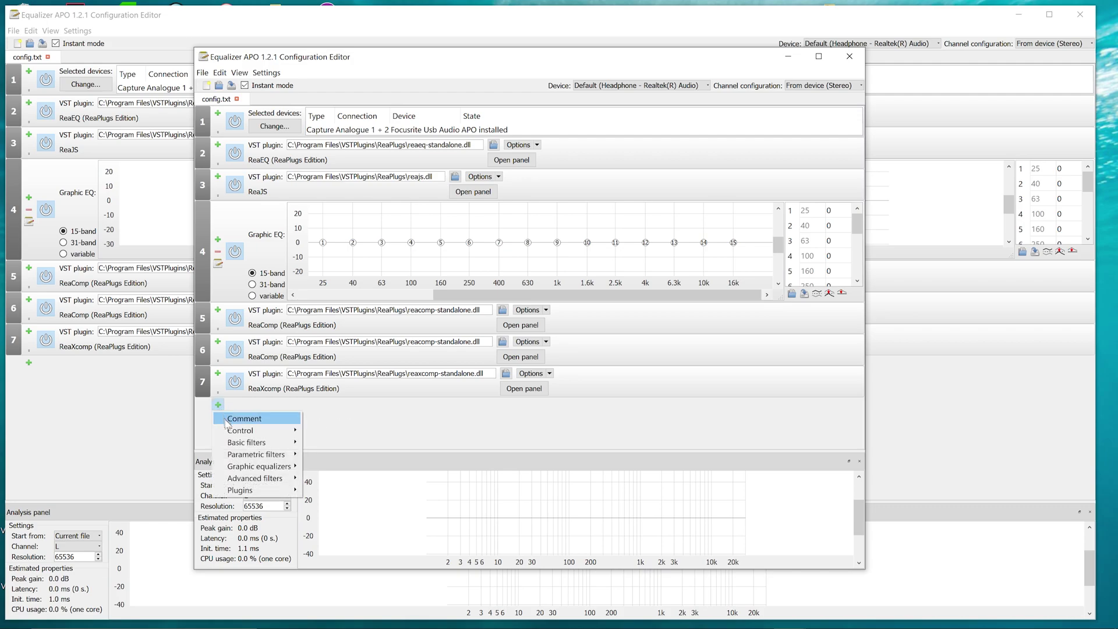
pyautogui.moveTo(250, 490)
pyautogui.click(325, 492)
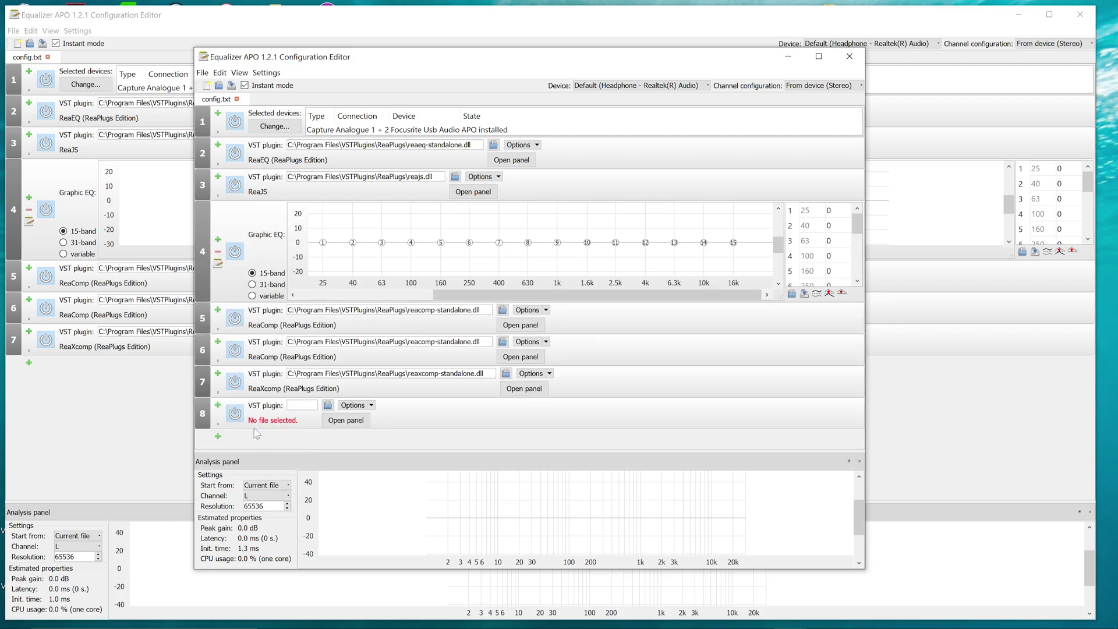
pyautogui.click(328, 405)
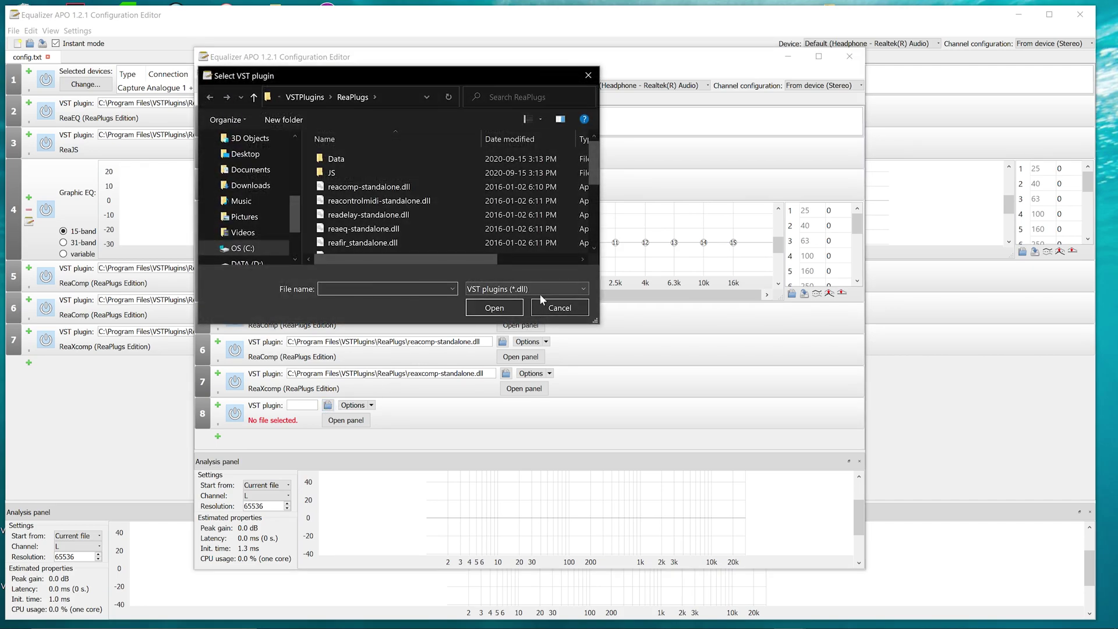
pyautogui.scroll(-2, 600, 203)
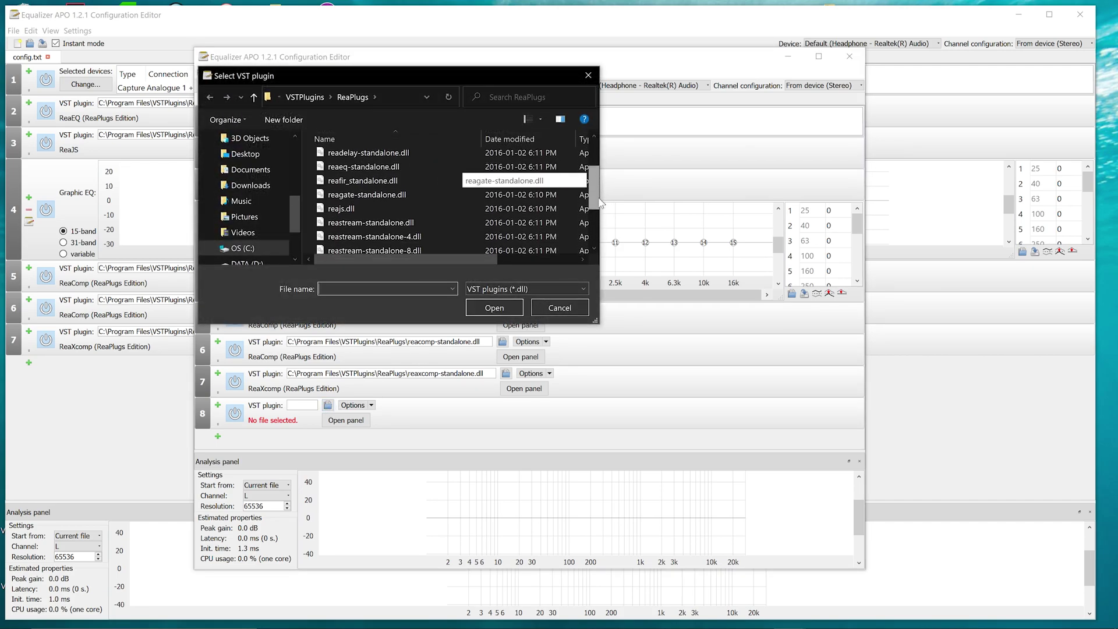
pyautogui.scroll(-2, 599, 202)
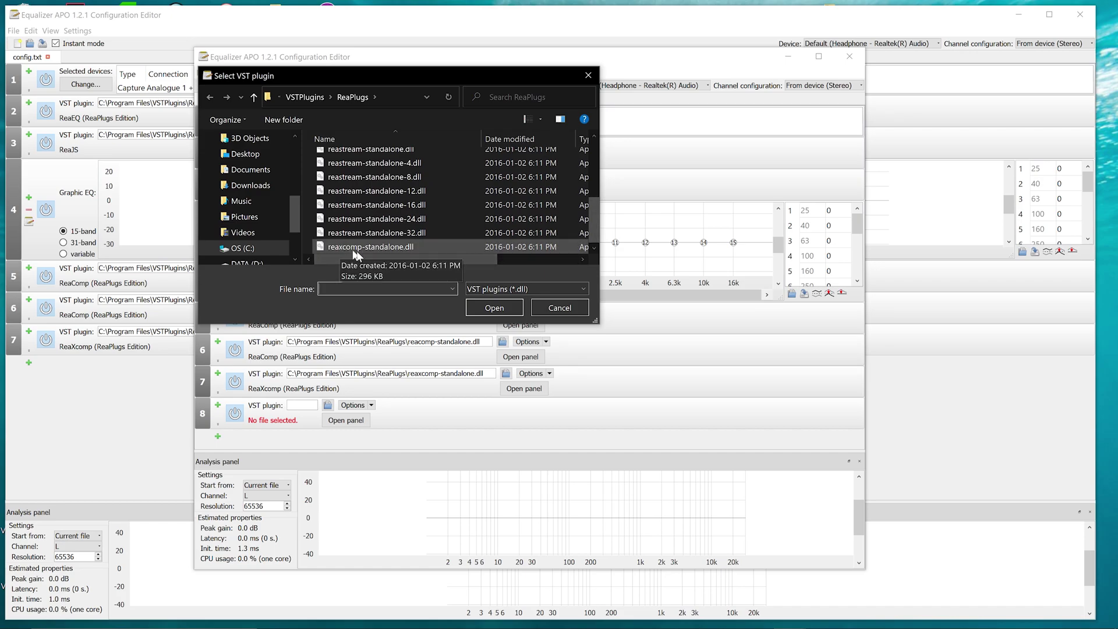
pyautogui.click(559, 307)
pyautogui.click(200, 416)
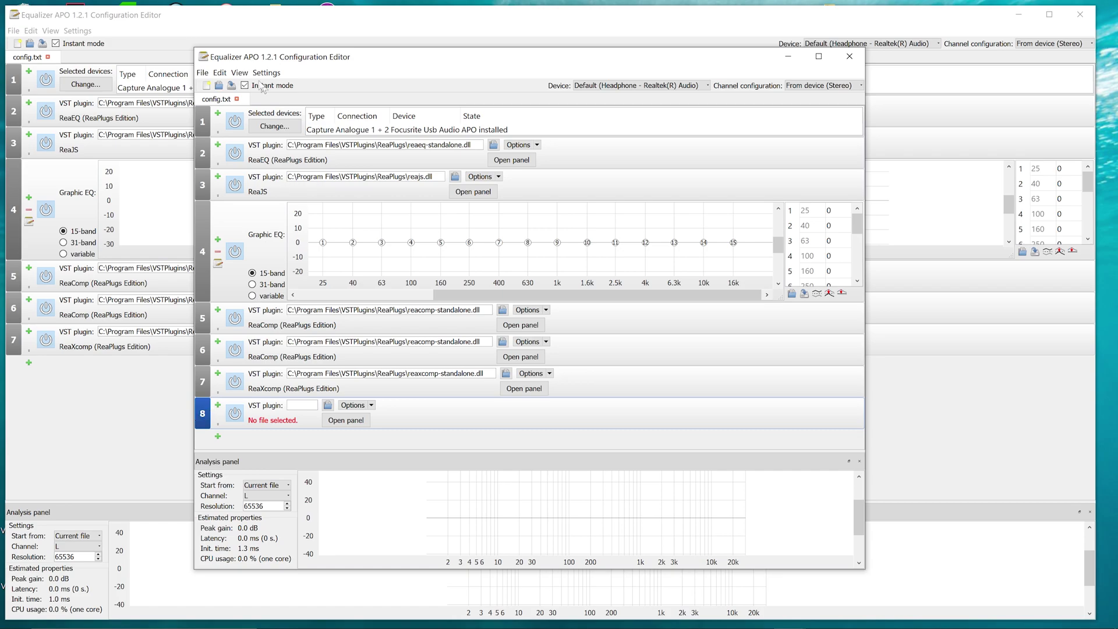
pyautogui.click(219, 72)
# - Delete the empty row 8 and open the ReaXcomp settings panel
pyautogui.click(235, 124)
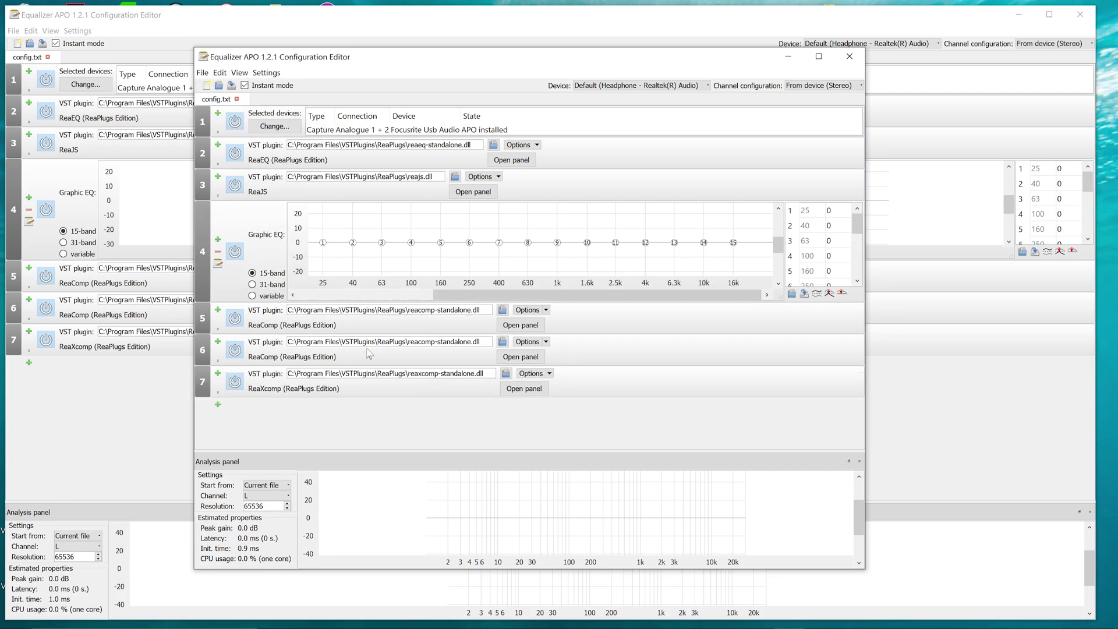
pyautogui.click(524, 389)
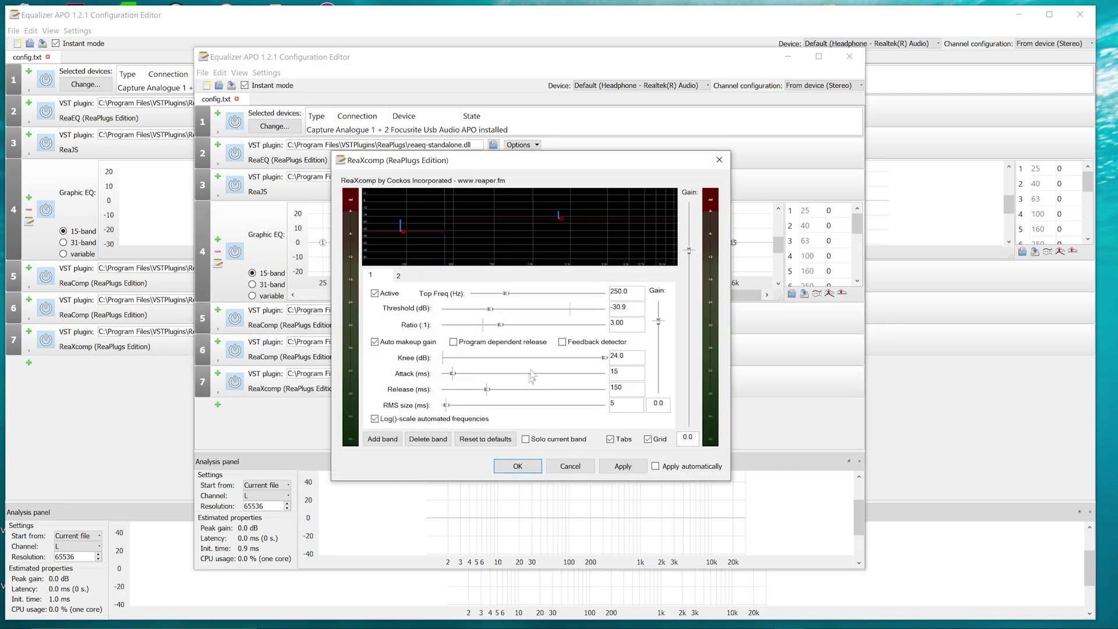
pyautogui.moveTo(420, 166); pyautogui.dragTo(464, 186)
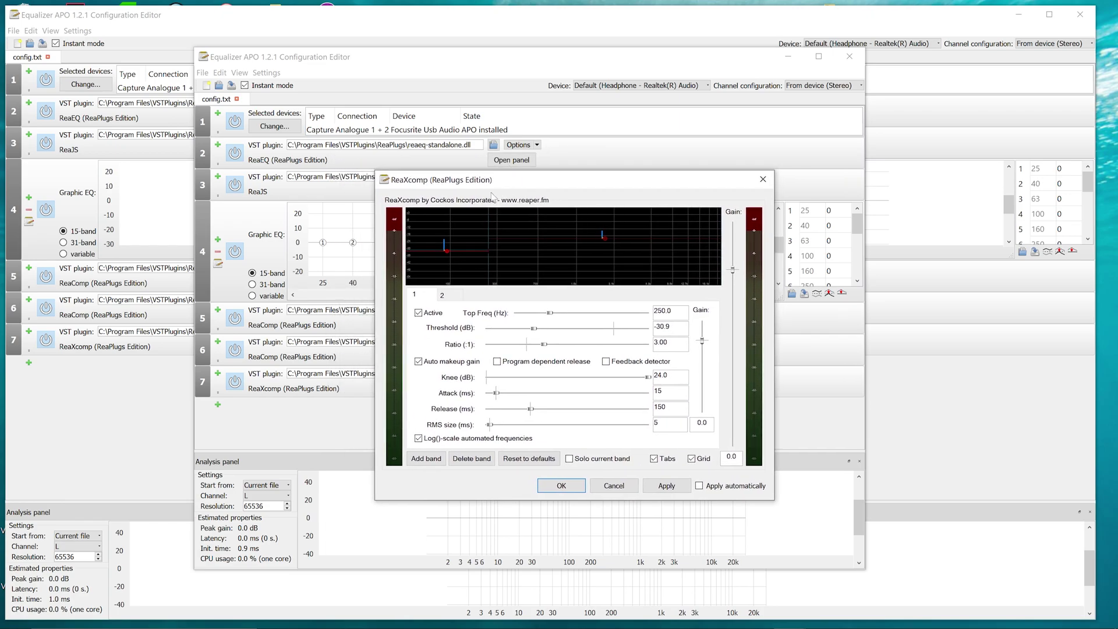
# - Review ReaXcomp band 1: Top Freq, -30.9 threshold and 24.0 knee
pyautogui.click(440, 295)
pyautogui.click(415, 295)
pyautogui.click(437, 295)
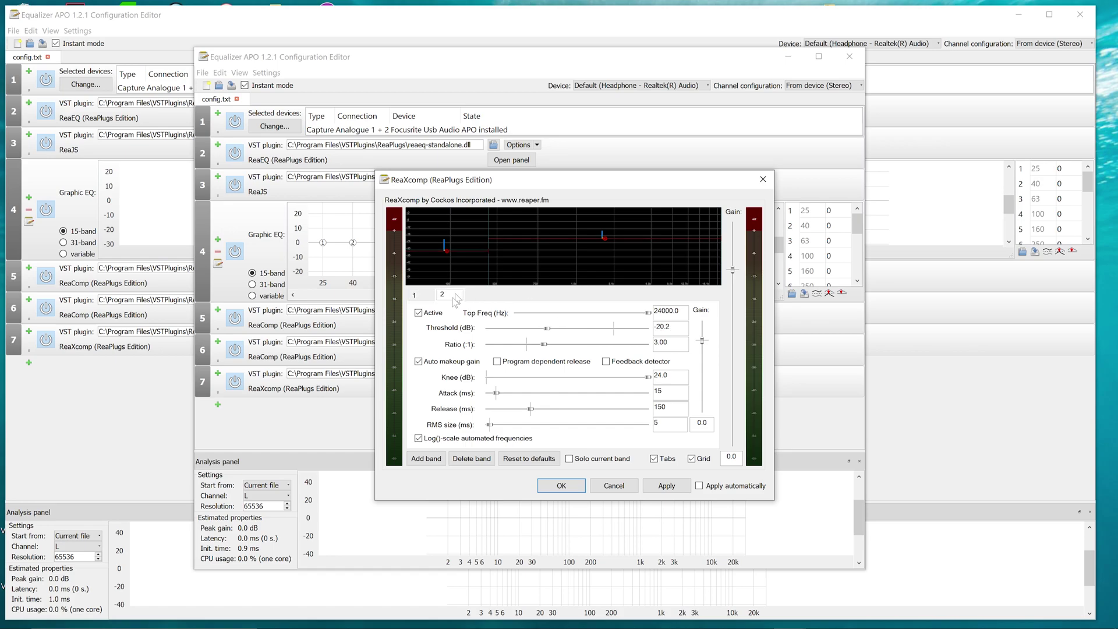
pyautogui.click(432, 296)
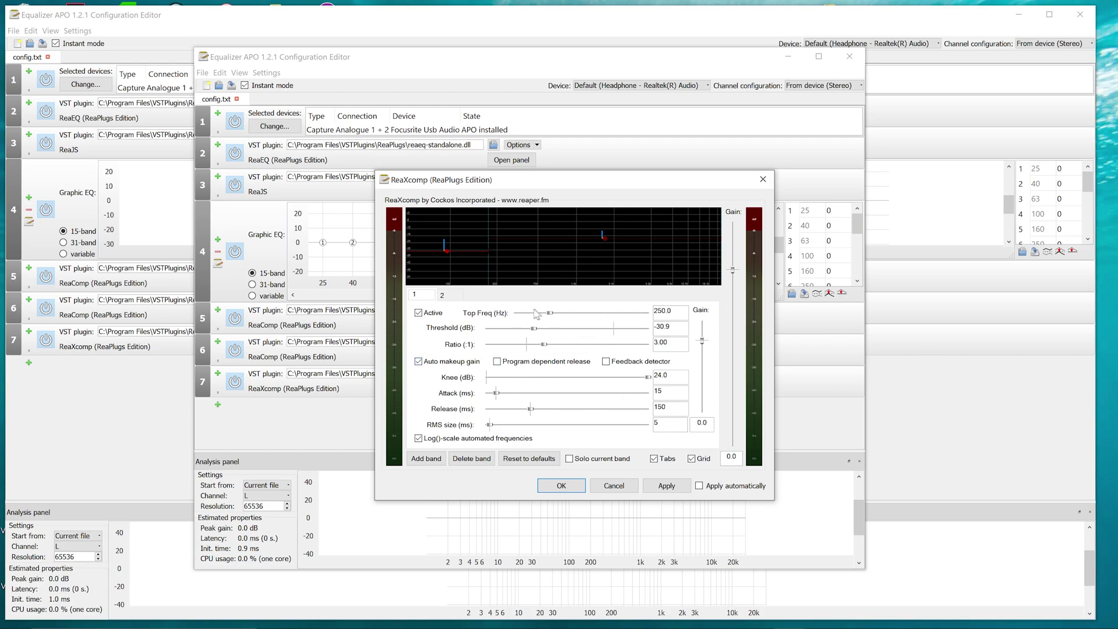
pyautogui.moveTo(680, 313); pyautogui.dragTo(659, 313)
pyautogui.click(677, 327)
pyautogui.moveTo(668, 327); pyautogui.dragTo(654, 327)
pyautogui.moveTo(678, 383); pyautogui.dragTo(638, 420)
# - Check band 2's 24.0 knee, enable Apply automatically, and close ReaXcomp
pyautogui.moveTo(488, 181); pyautogui.dragTo(546, 197)
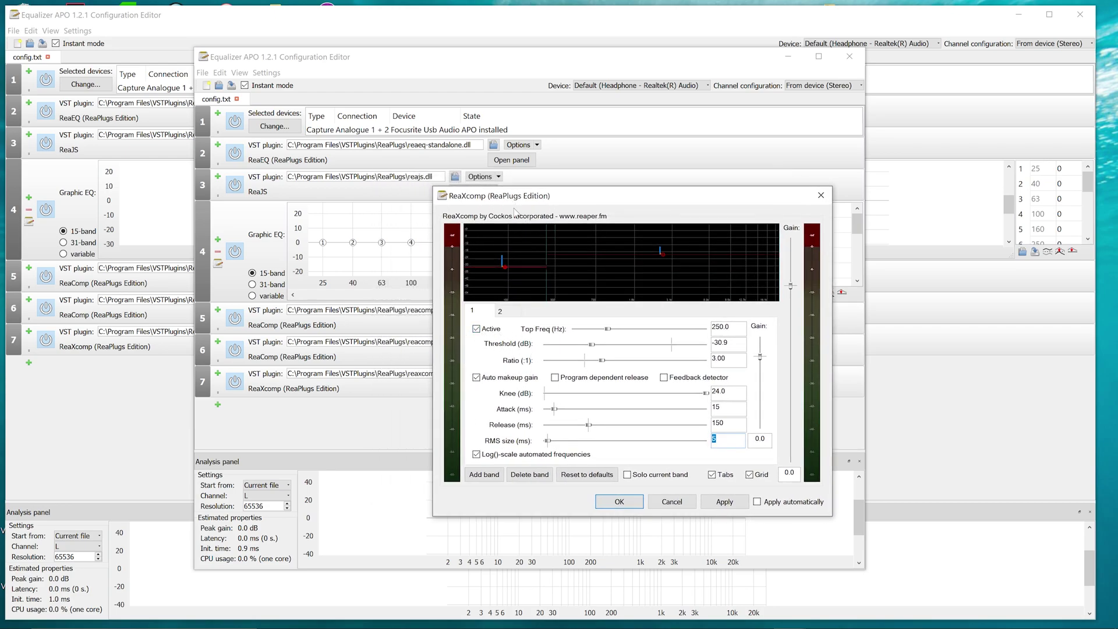
pyautogui.click(499, 312)
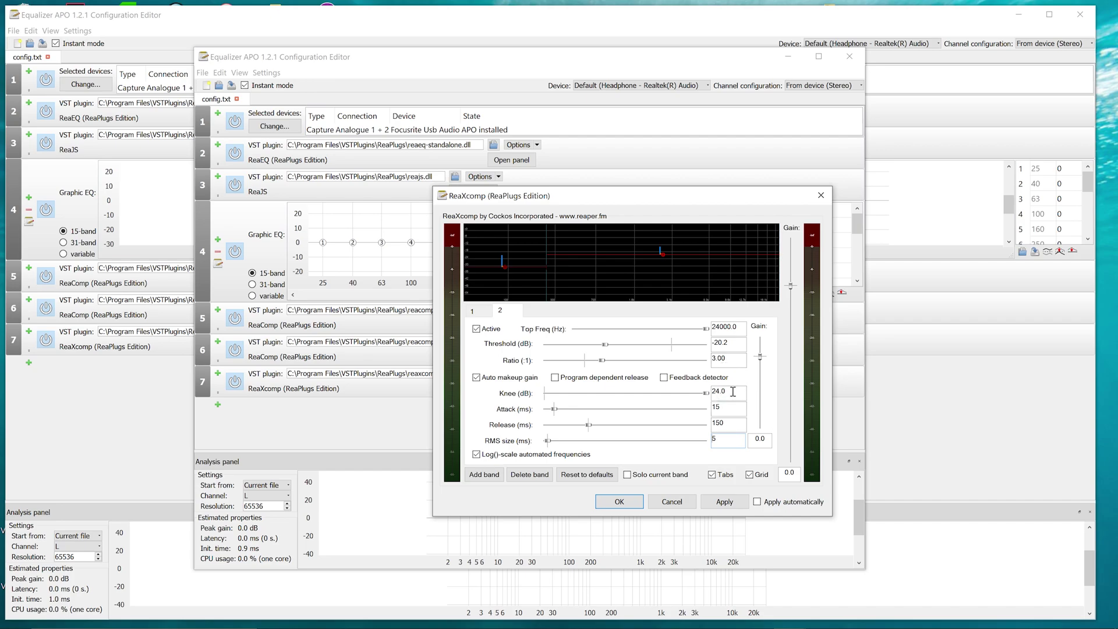
pyautogui.moveTo(741, 390); pyautogui.dragTo(704, 391)
pyautogui.click(772, 504)
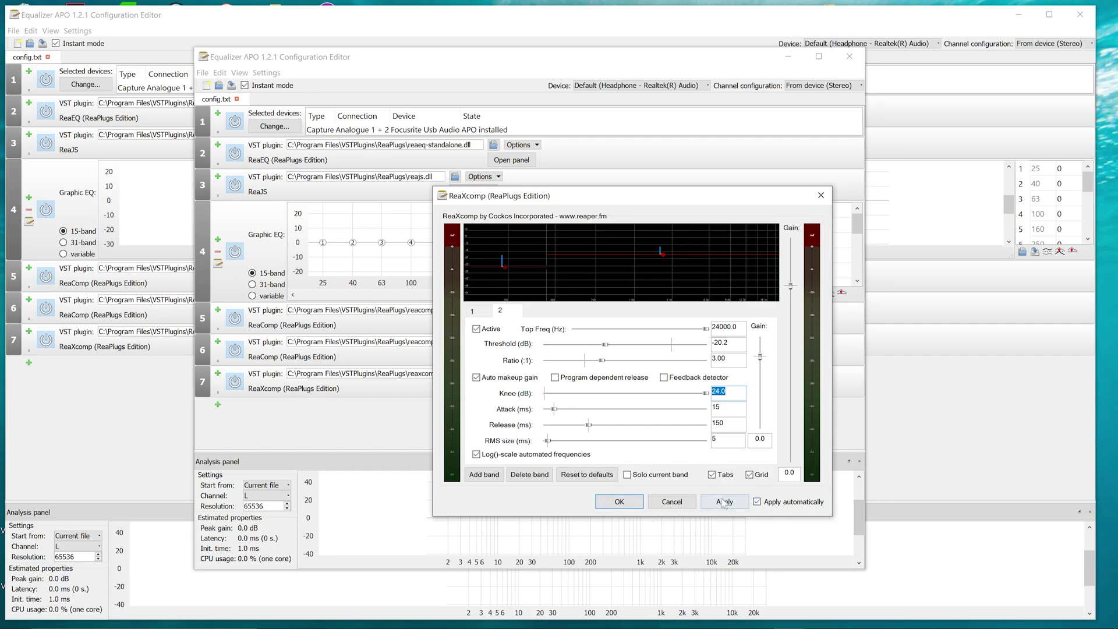
pyautogui.click(619, 502)
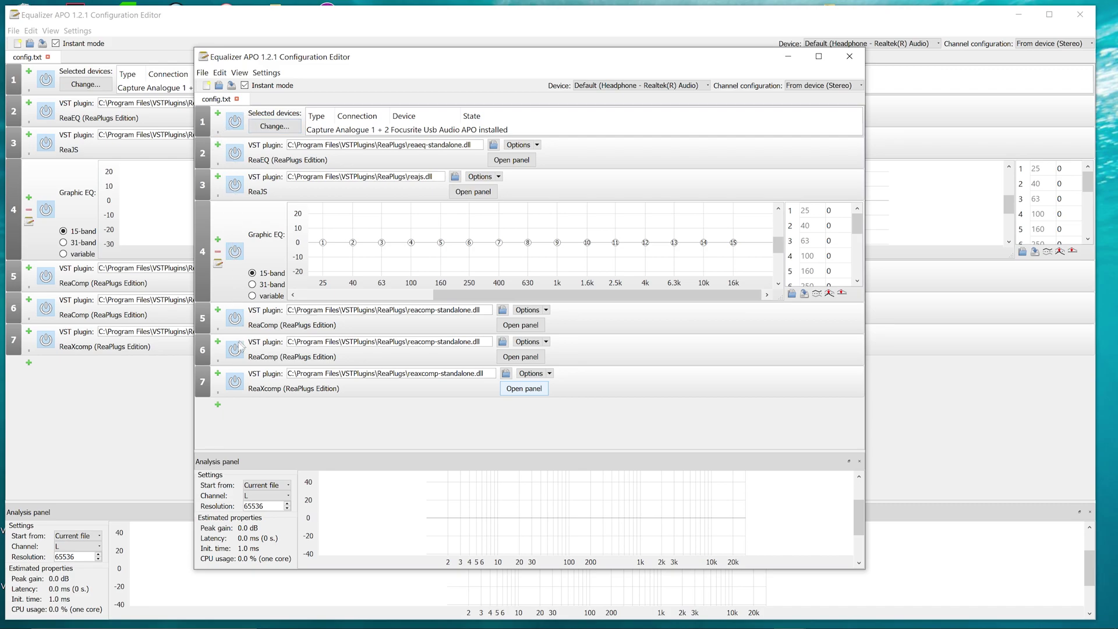
# - Toggle row 4's Graphic EQ off and on, then close the front editor window with Alt+F4
pyautogui.click(235, 251)
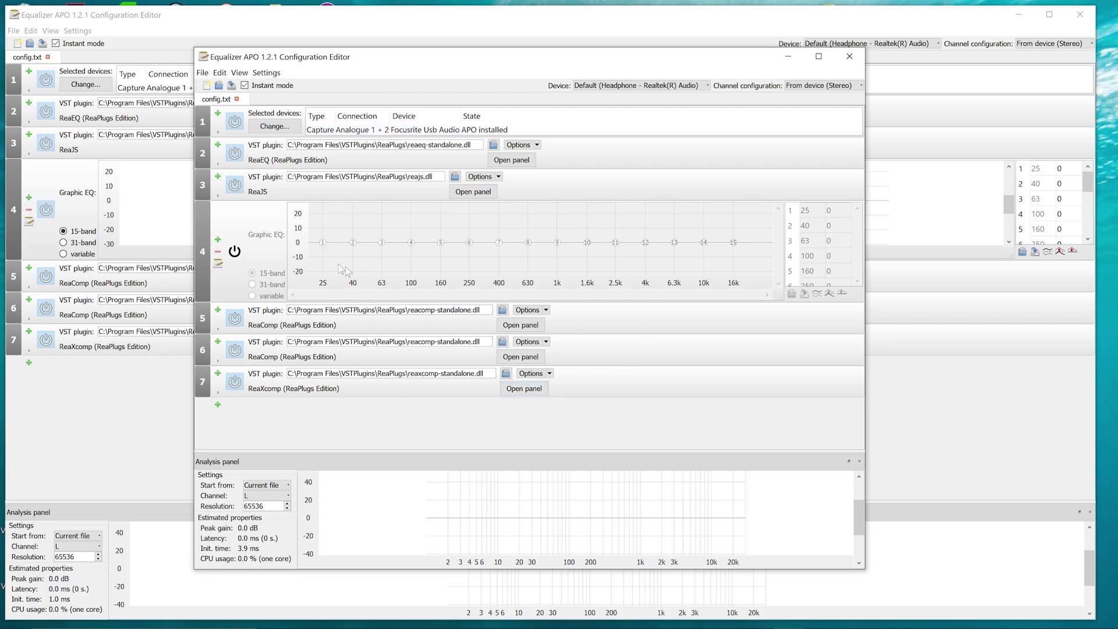
pyautogui.click(234, 252)
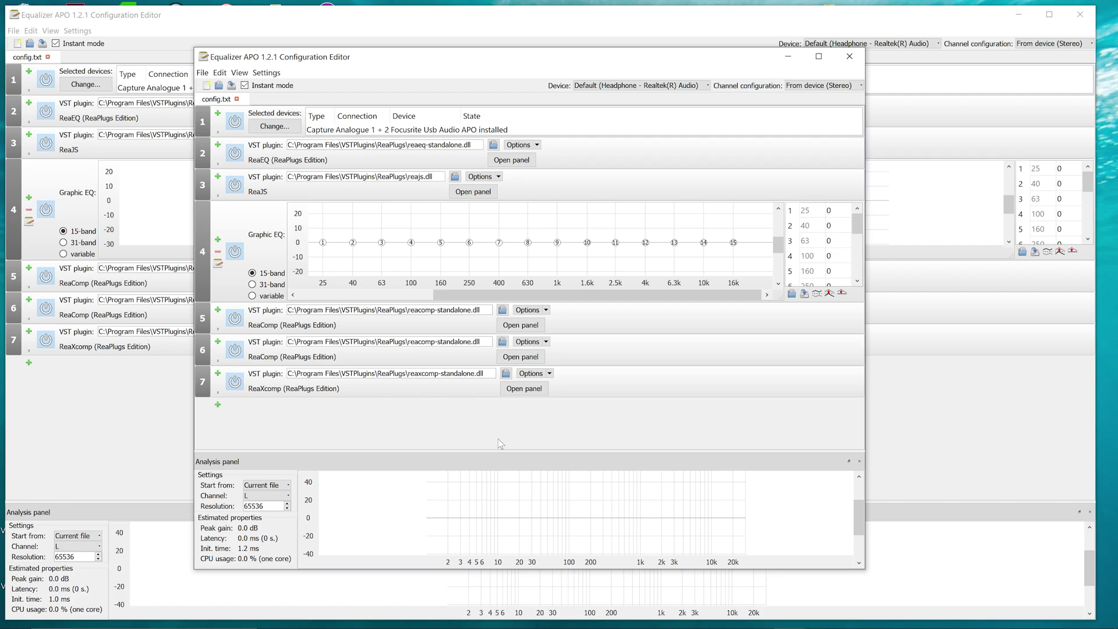
pyautogui.hotkey('alt', 'F4')
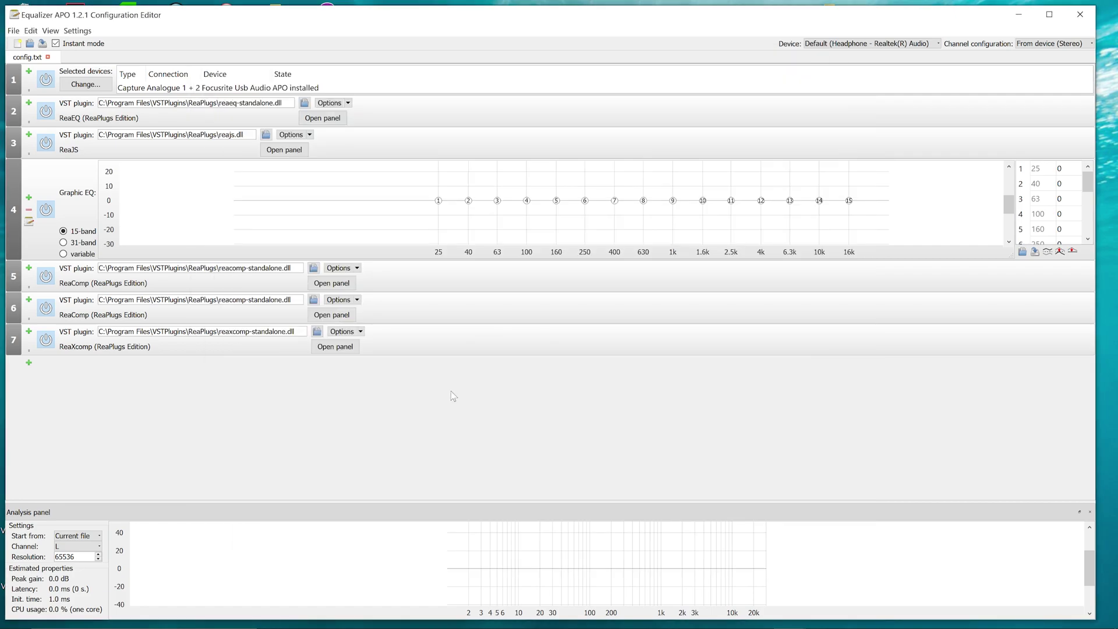